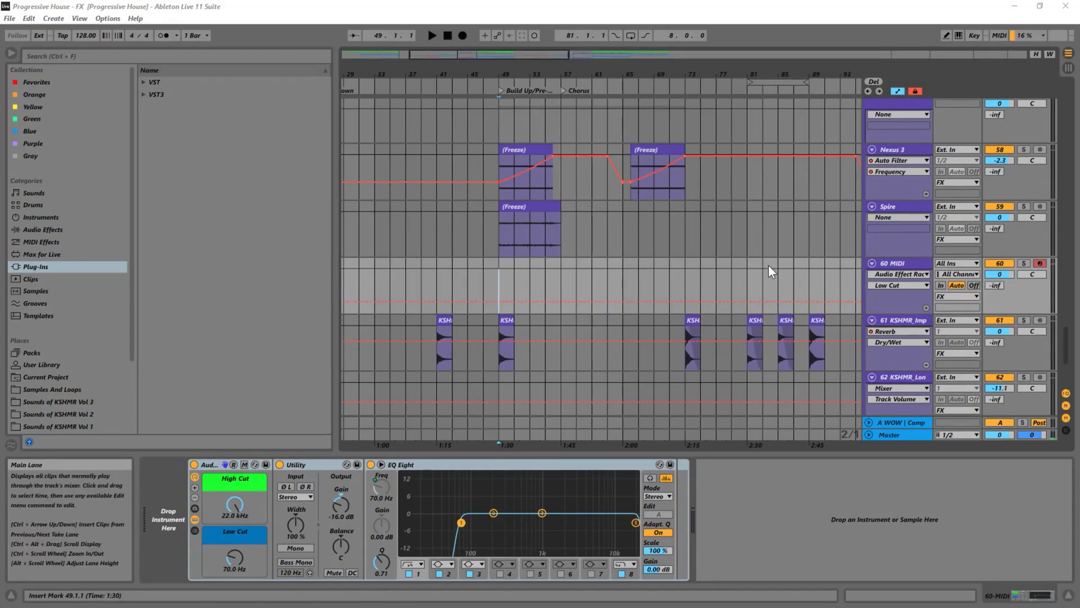
Look through the arrangement's FX, melody, instrument and bass tracks from the intro to the chorus
scroll(769, 266, "up", 5)
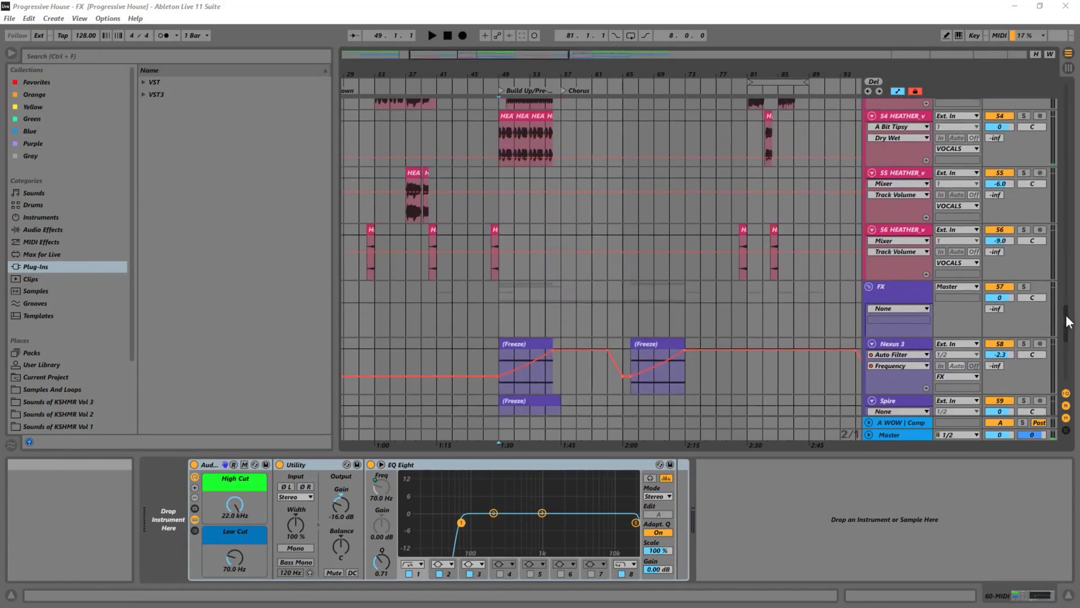
scroll(1065, 316, "up", 10)
left_click_drag(1072, 207, 1065, 86)
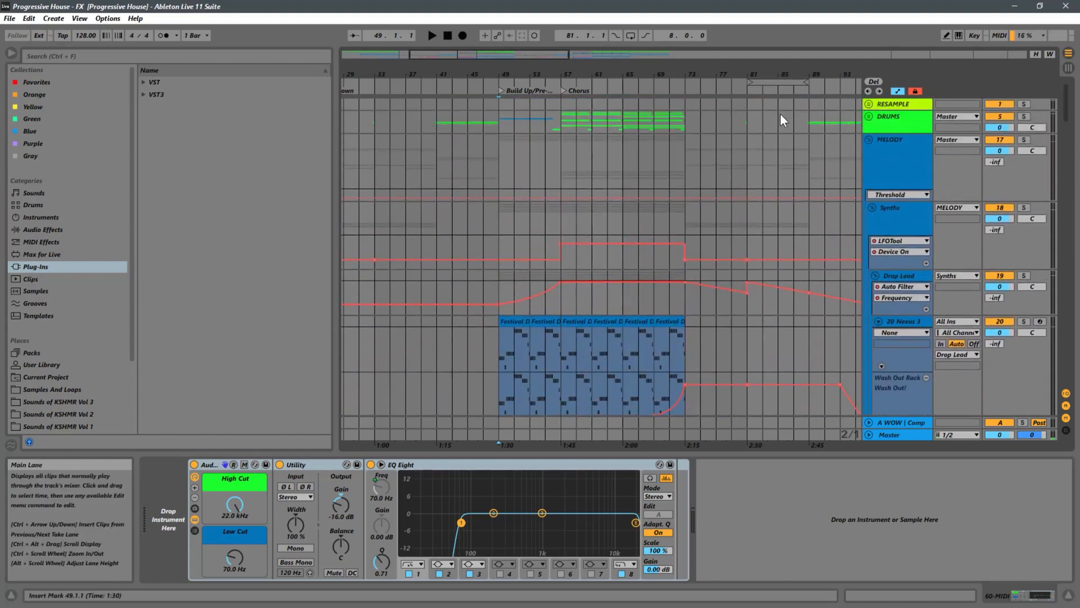
scroll(898, 127, "down", 4)
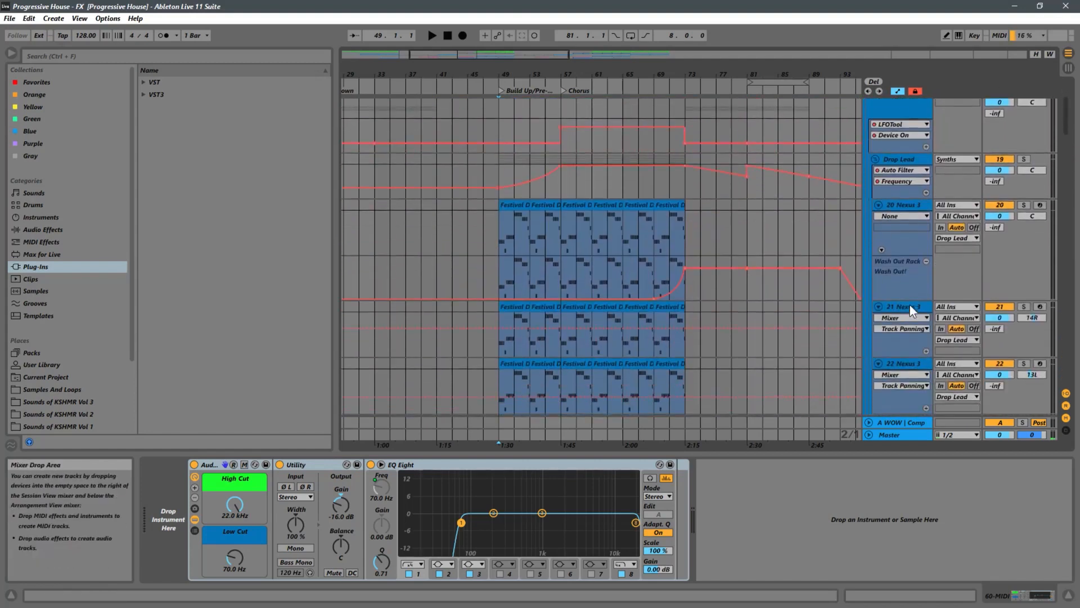
scroll(839, 336, "down", 4)
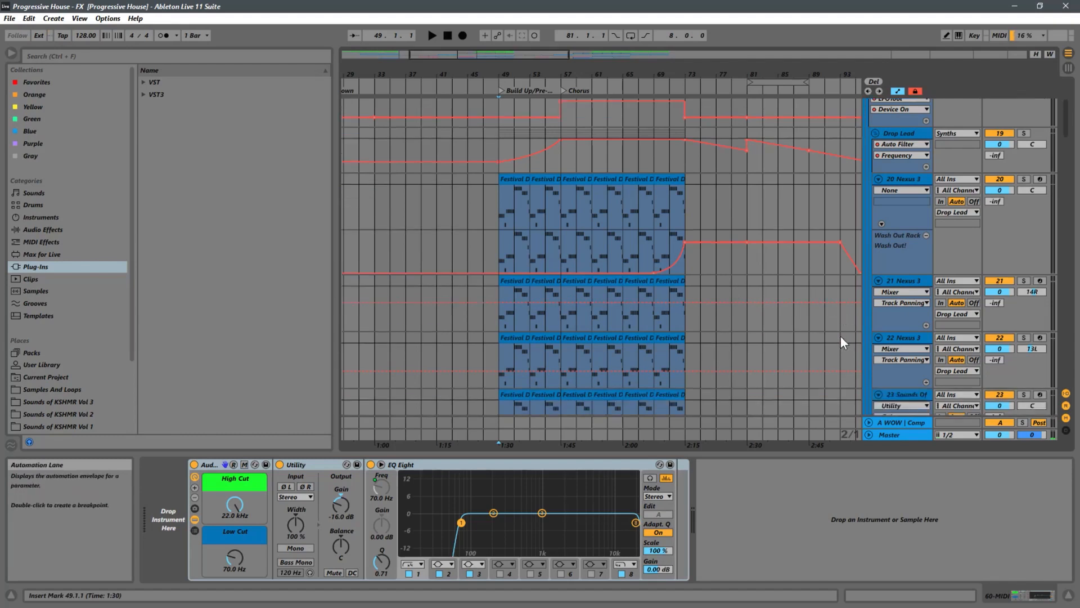
scroll(839, 336, "down", 9)
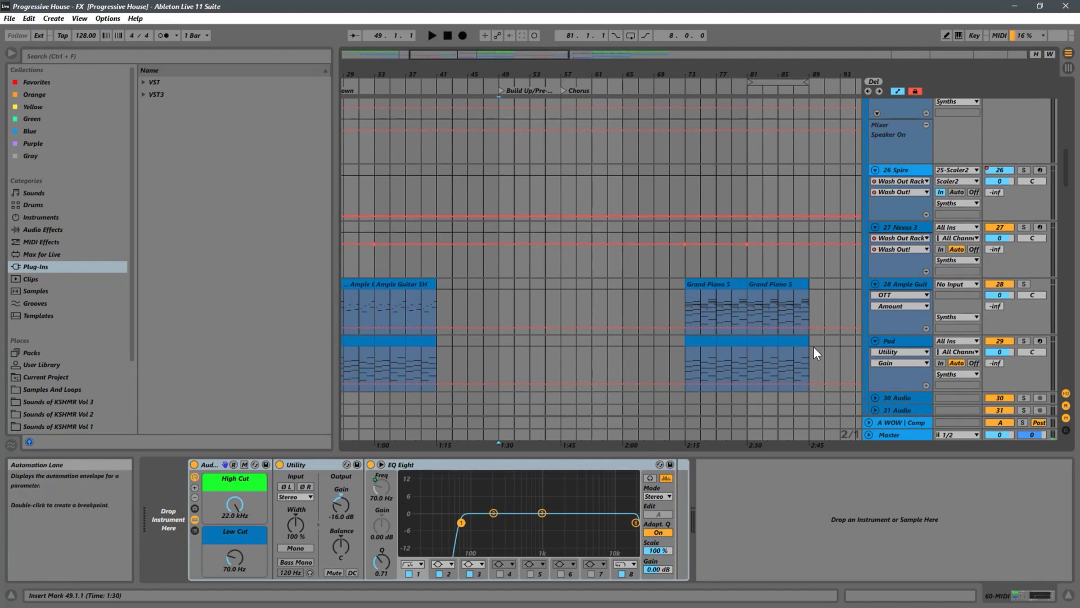
scroll(846, 349, "down", 12)
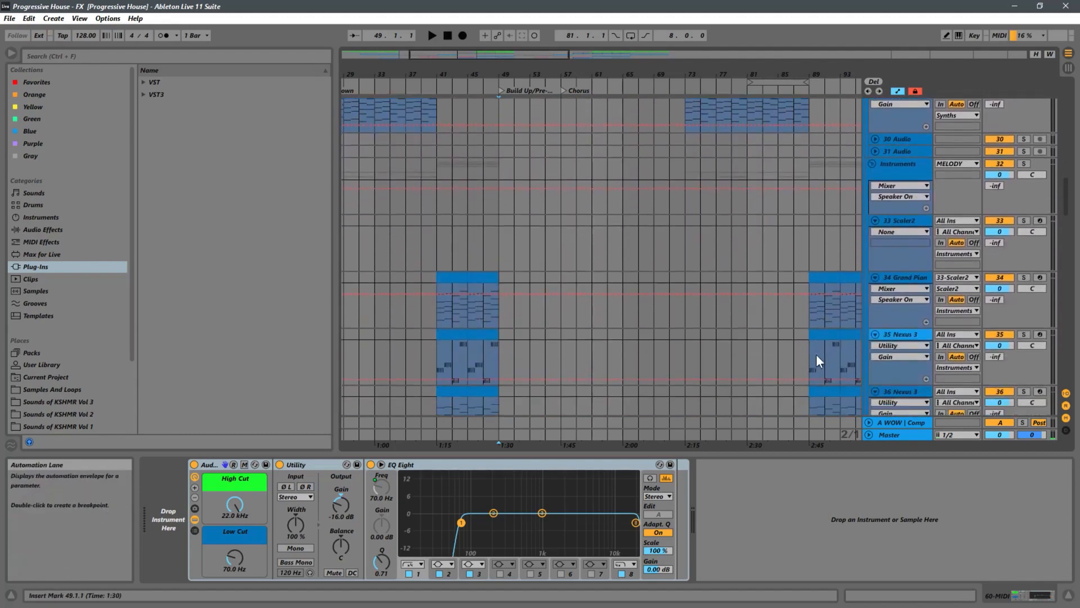
scroll(799, 356, "down", 10)
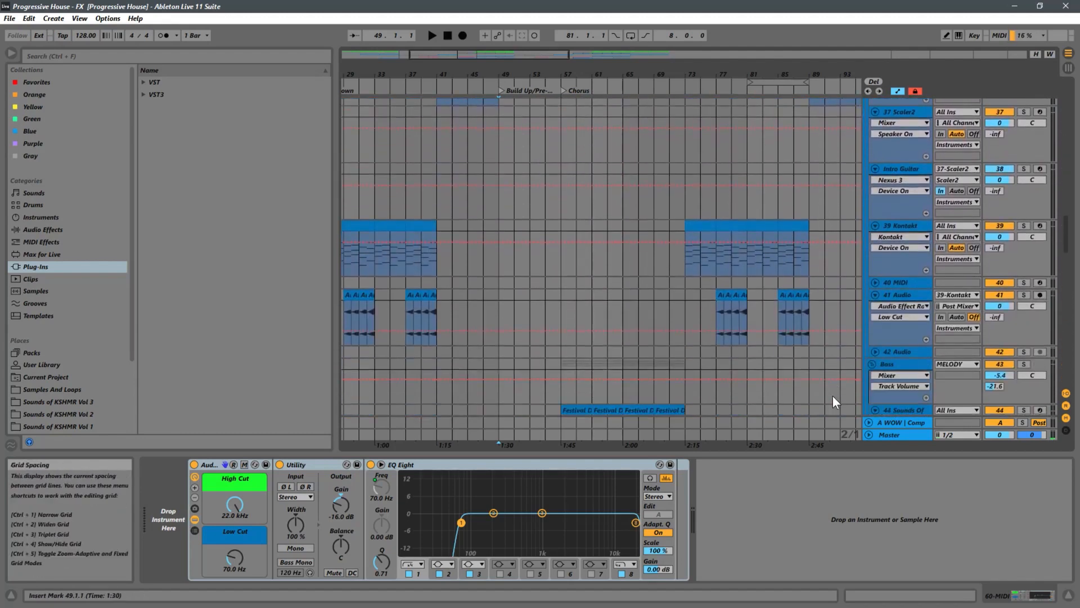
left_click(890, 434)
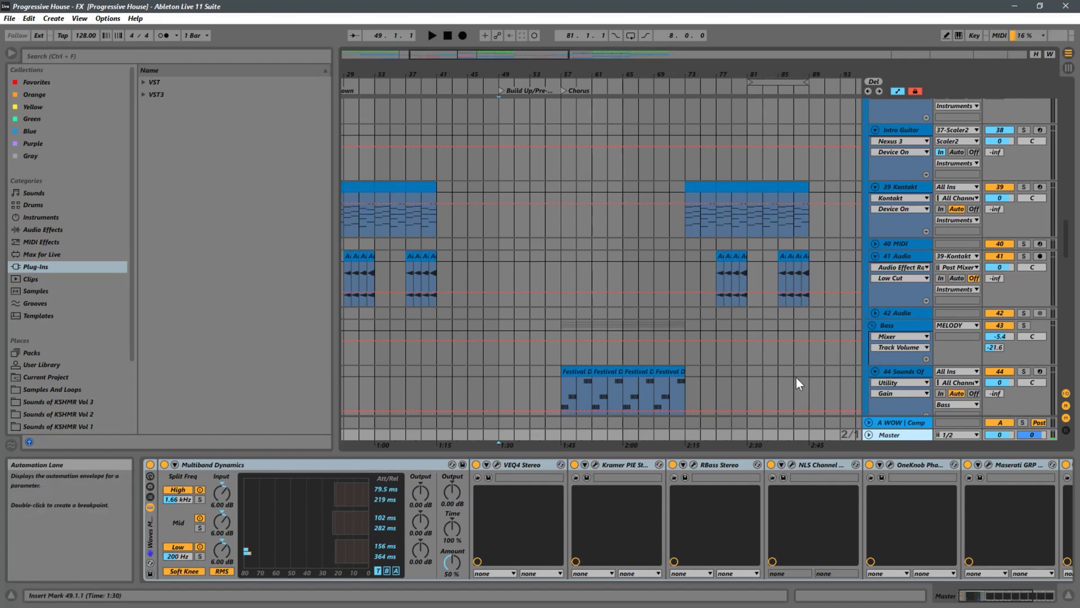
left_click_drag(426, 74, 625, 56)
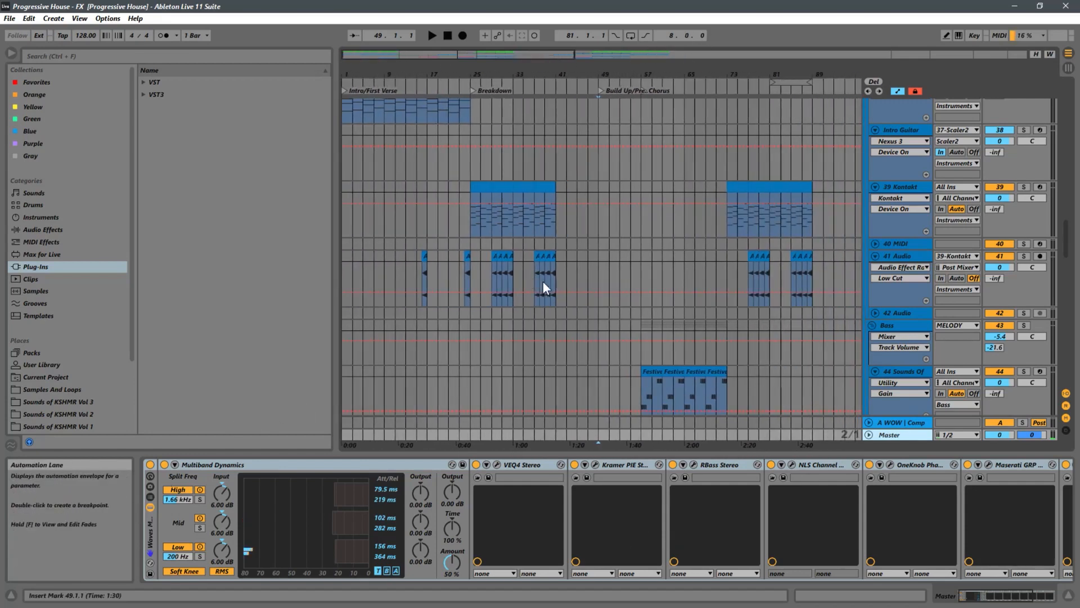
scroll(609, 248, "up", 6)
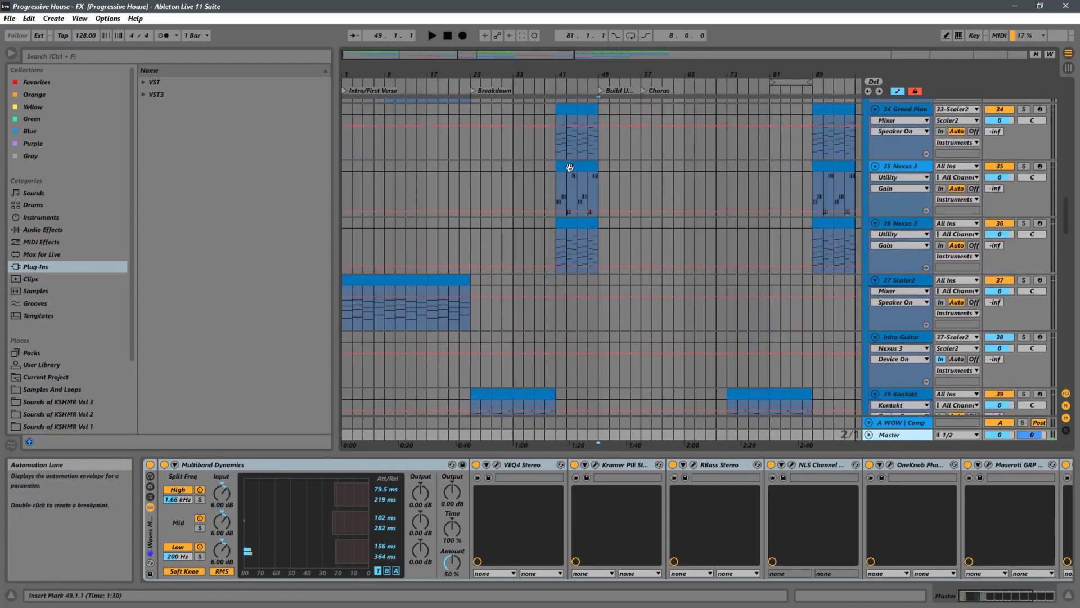
scroll(506, 313, "up", 8)
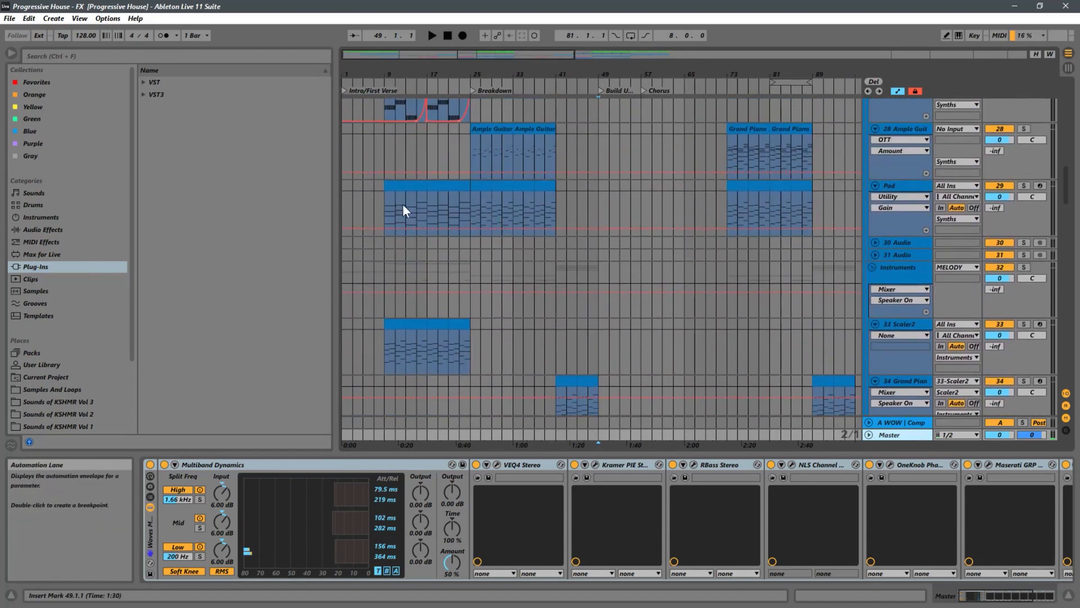
scroll(403, 203, "up", 5)
Play the song from bar 1 to hear the intro and first verse, with the drum and melody groups in view
left_click(346, 172)
key("space")
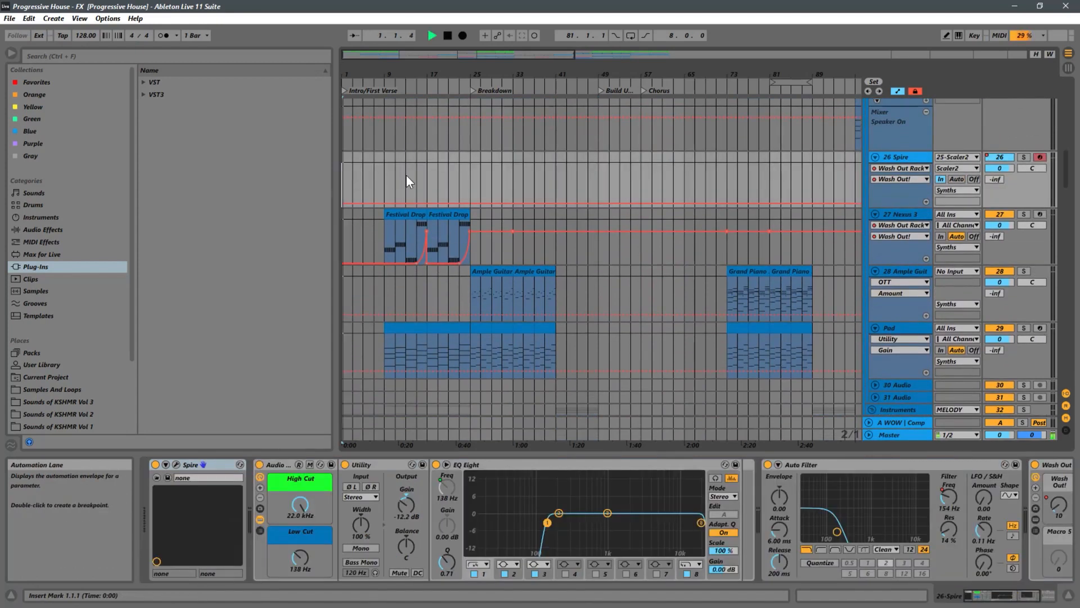
scroll(408, 179, "up", 6)
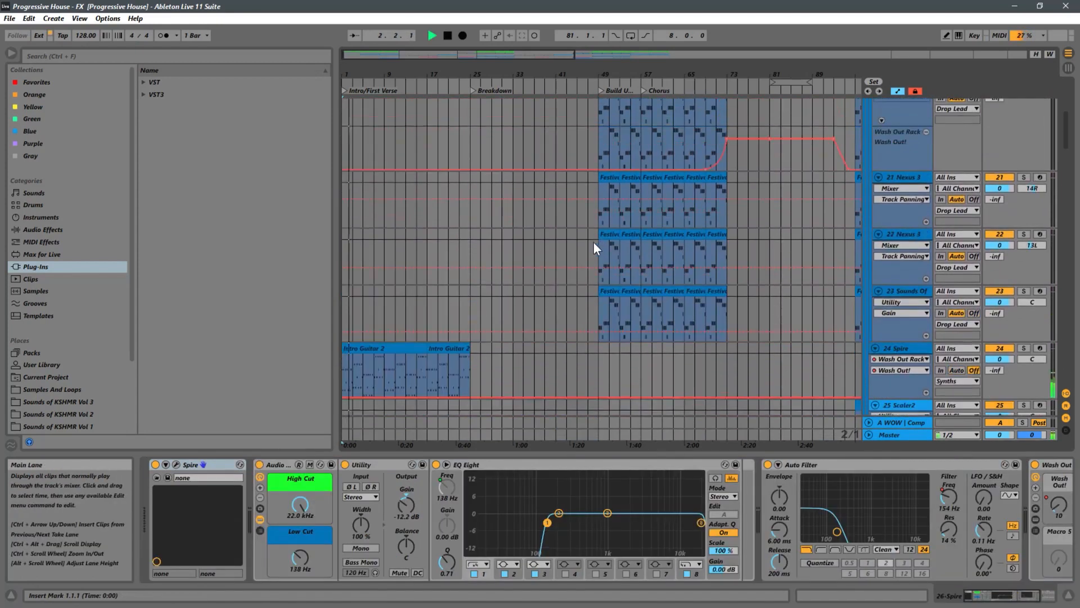
scroll(522, 233, "up", 6)
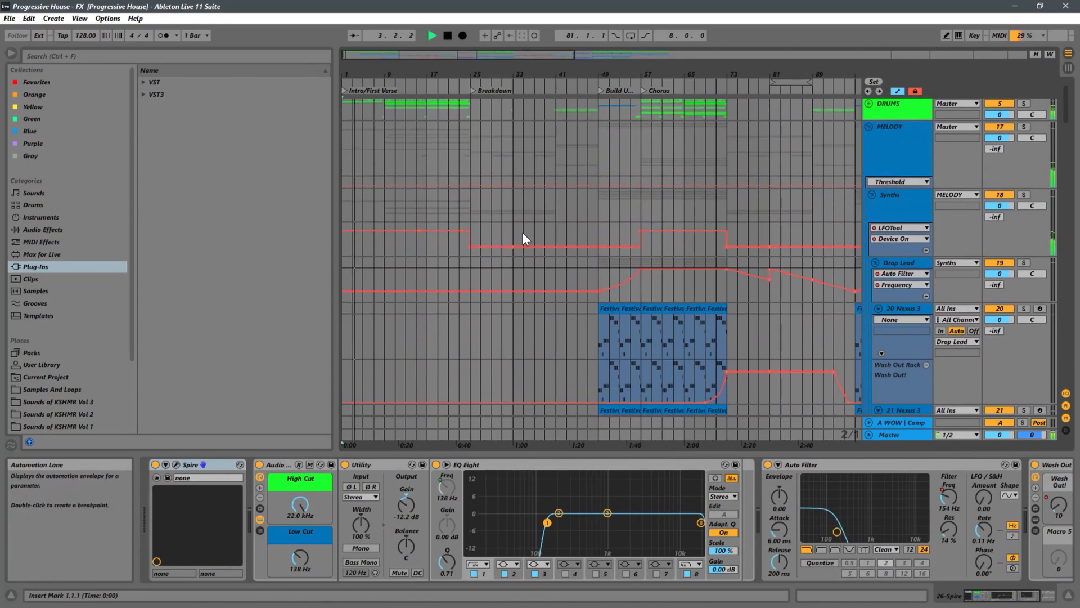
scroll(524, 228, "up", 1)
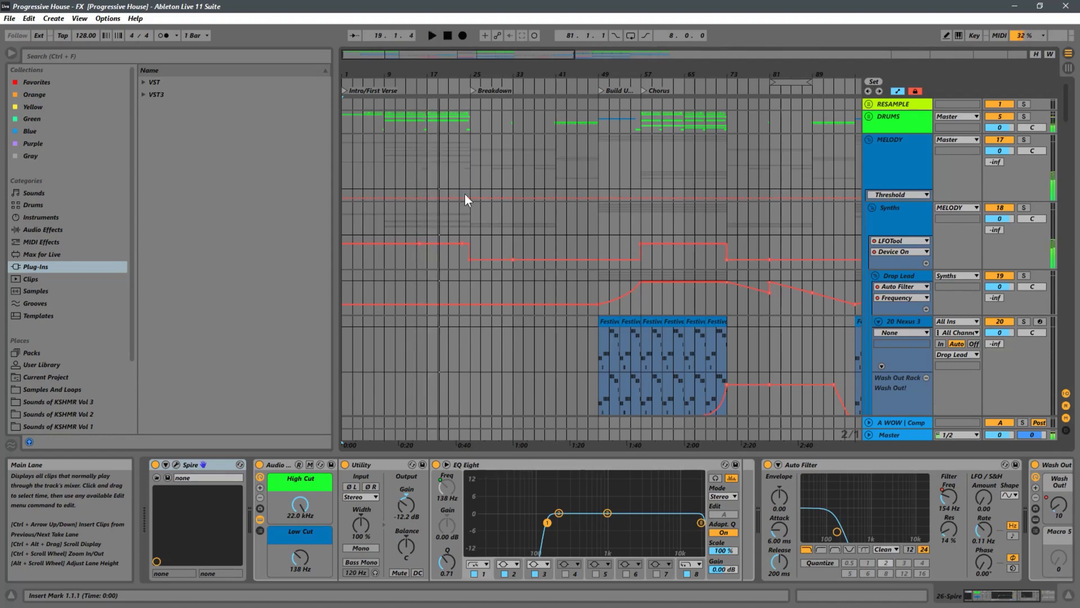
Unfold the DRUMS group and its Fills track, and show the whole arrangement length
left_click(869, 116)
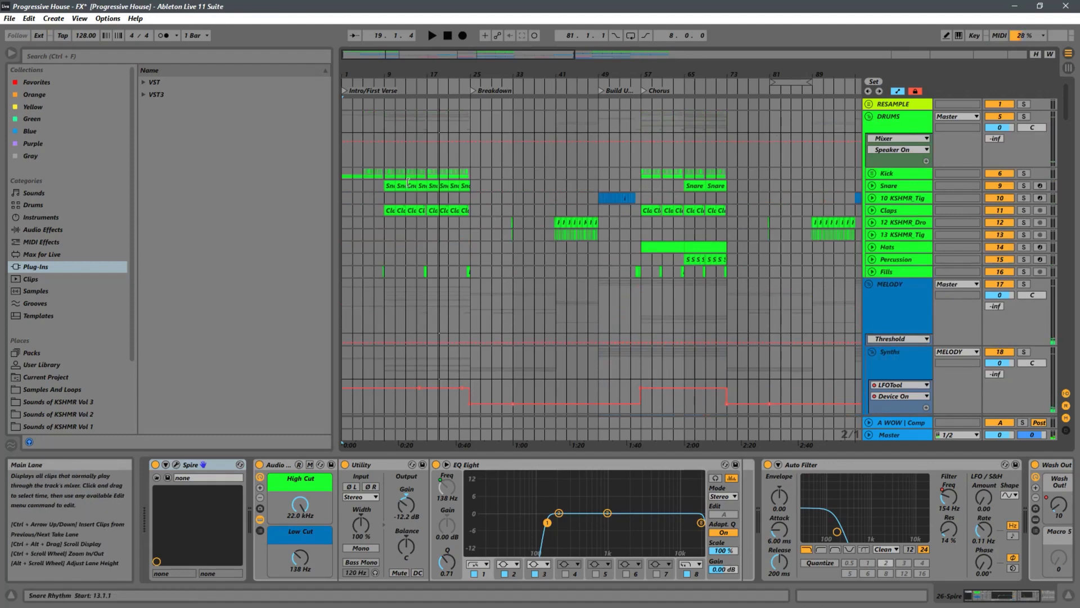
left_click(873, 272)
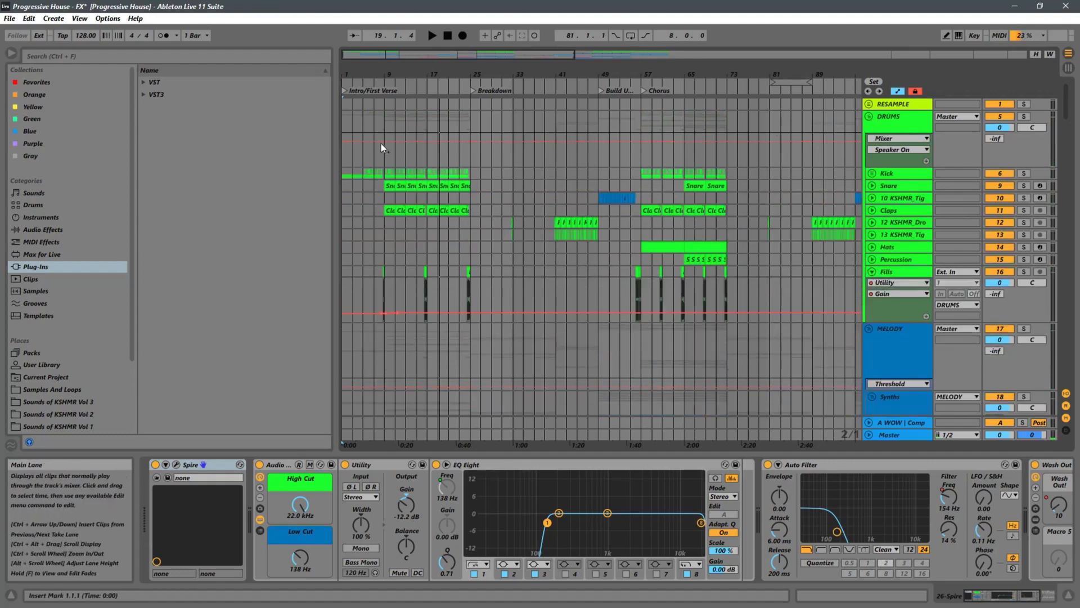
left_click_drag(428, 73, 601, 143)
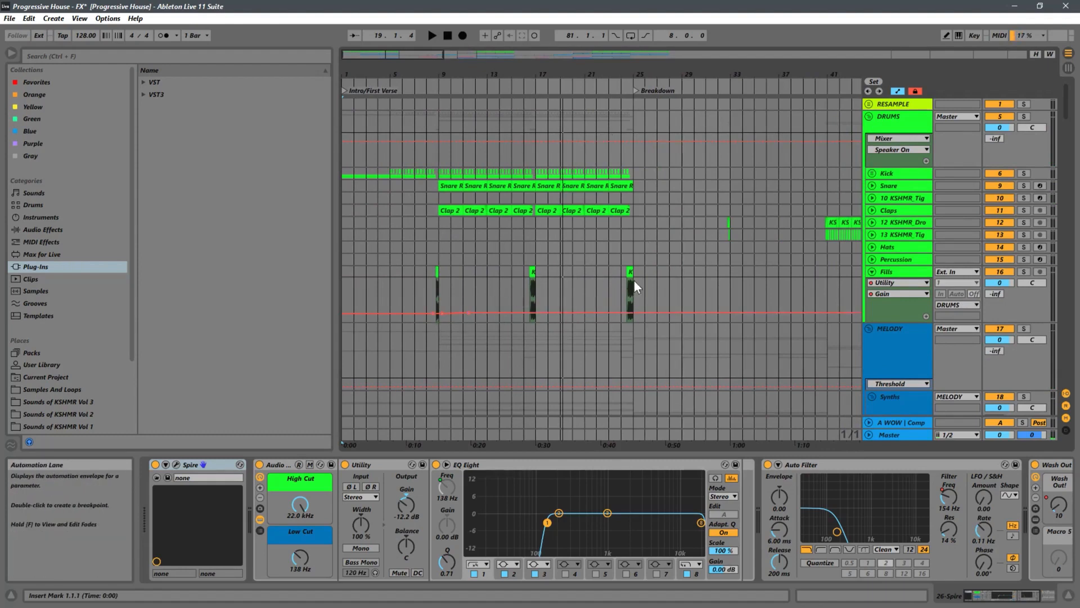
key("w")
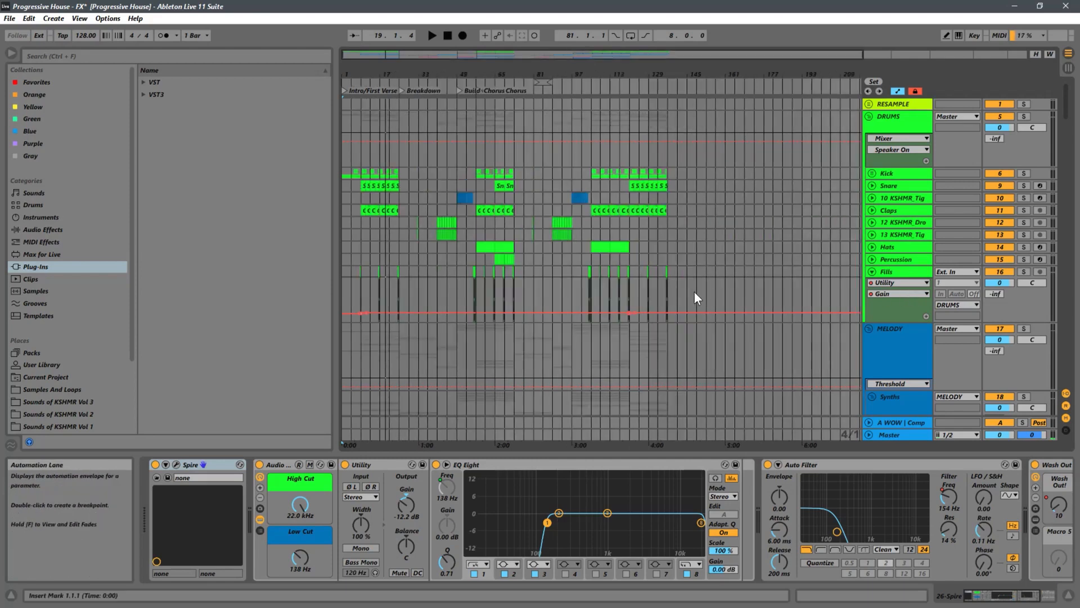
Show the Fills track's Utility Gain automation in its own lane and clear its envelope
left_click(926, 317)
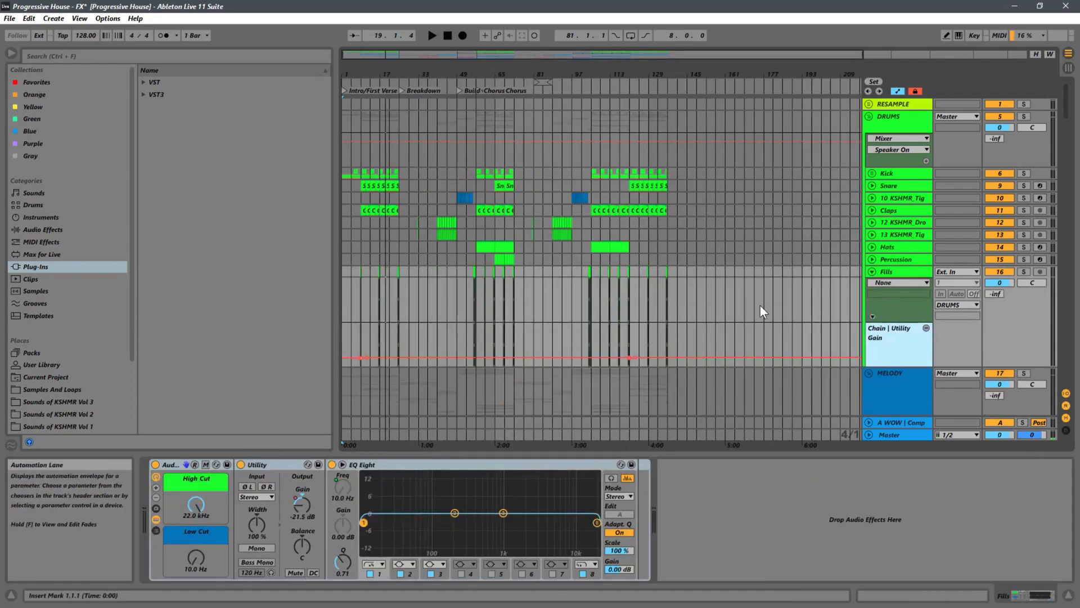
right_click(888, 341)
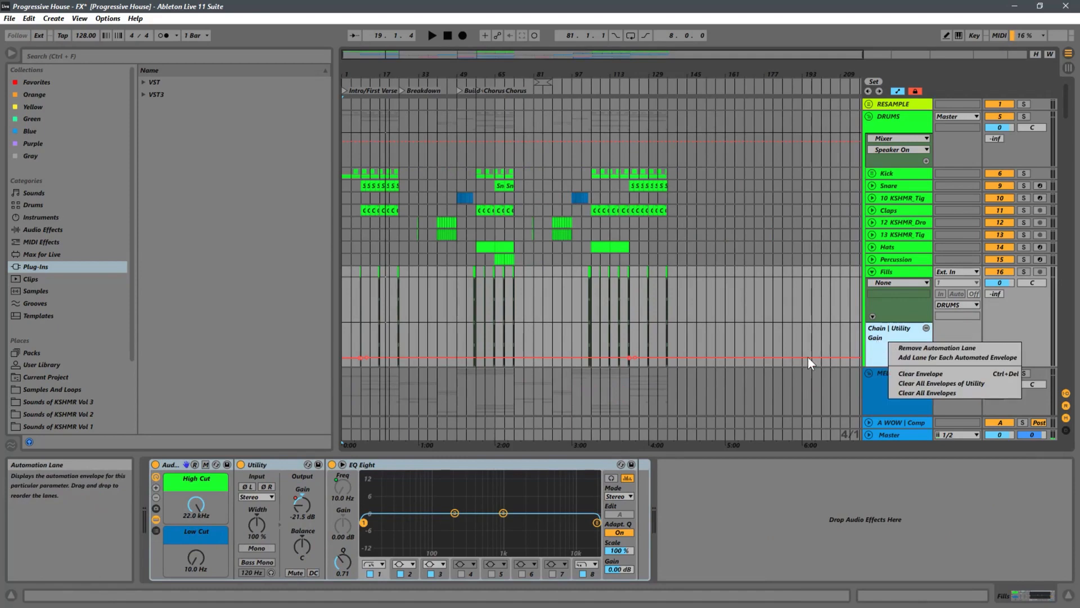
left_click(930, 373)
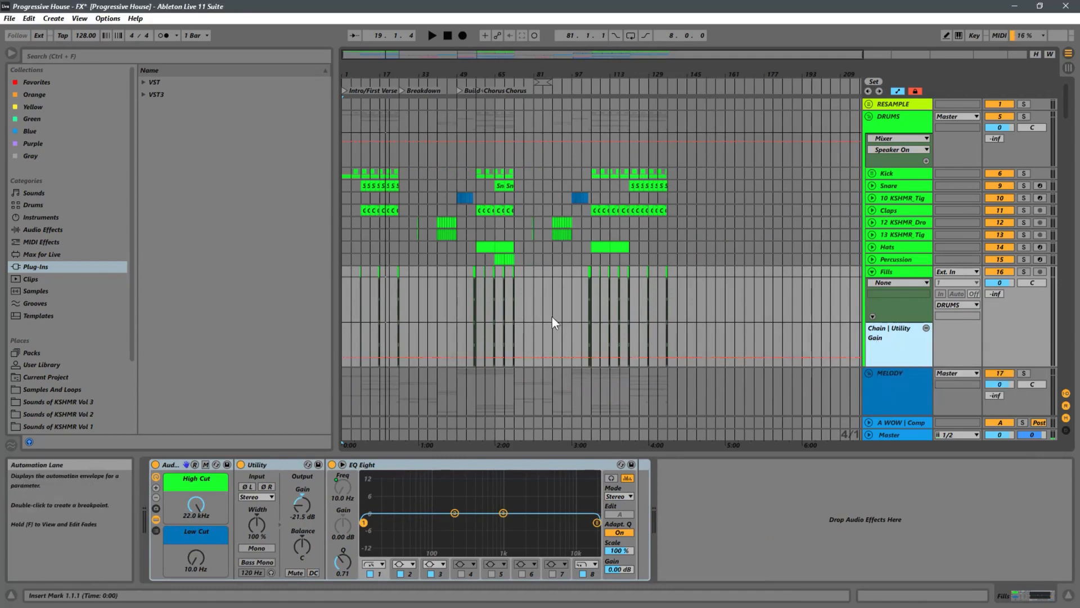
Play the first-verse section from bar 5 and again from just before bar 9 to hear the drum fills, then stop playback
left_click(363, 307)
key("space")
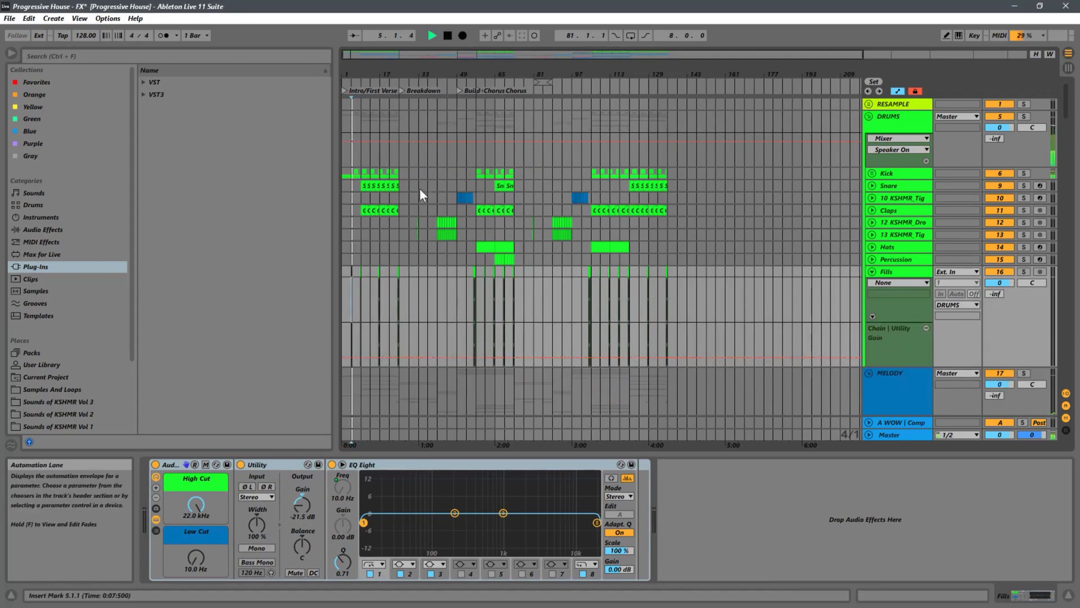
left_click_drag(365, 73, 532, 282)
left_click(491, 290)
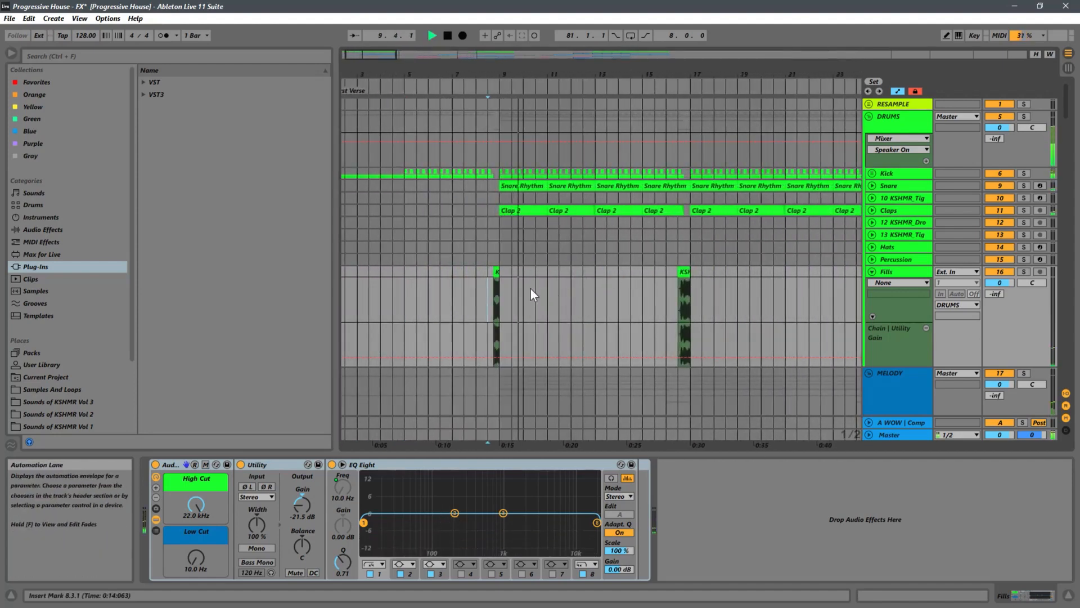
left_click(471, 295)
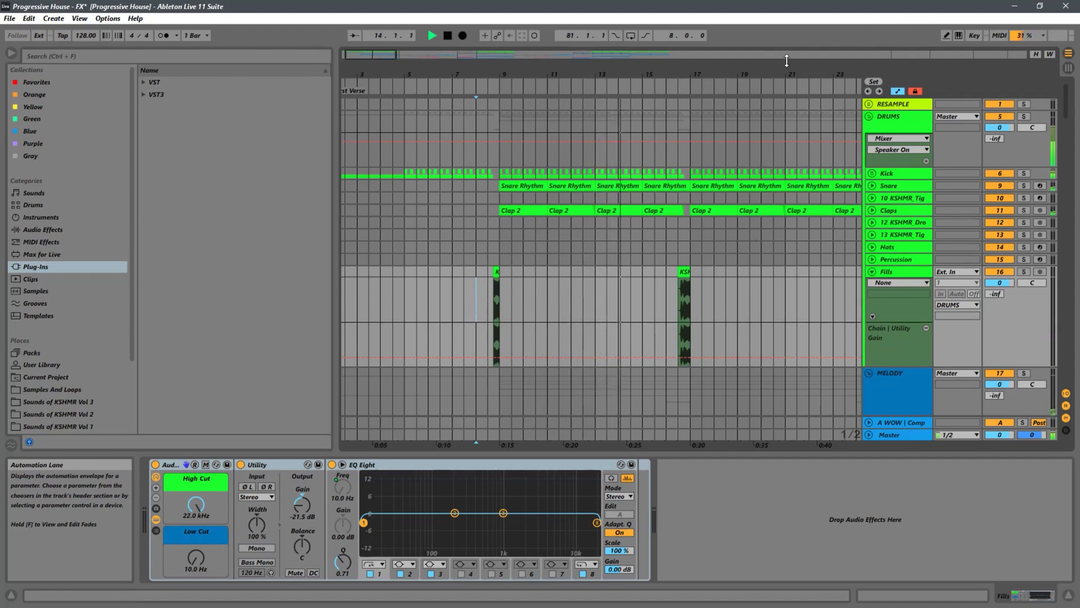
left_click_drag(676, 77, 520, 96)
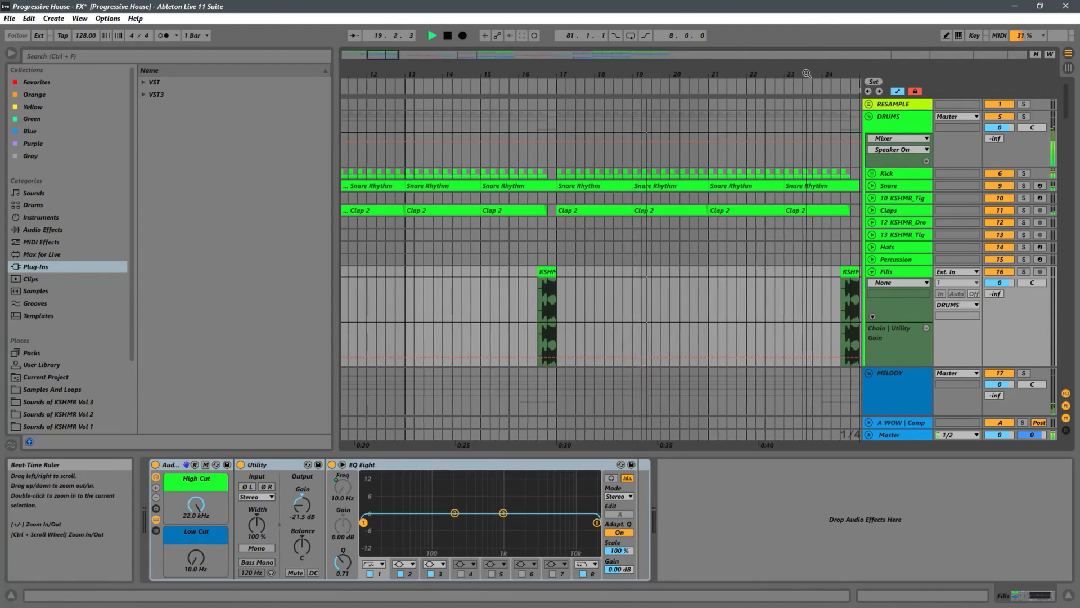
left_click_drag(700, 68, 762, 73)
key("space")
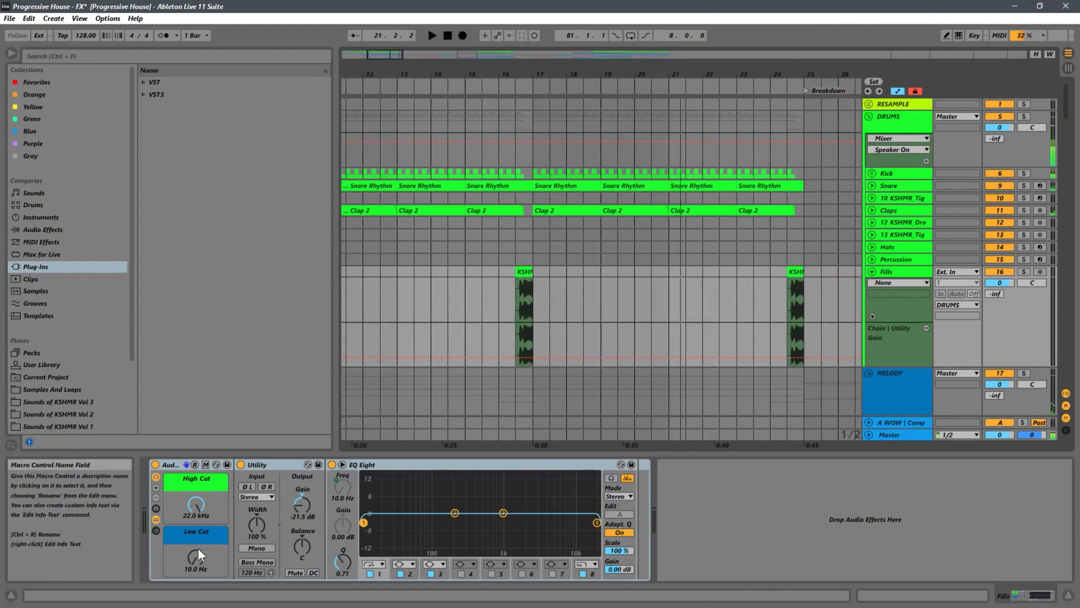
Set the Fills track's Low Cut macro to 75.1 Hz and play the fill from 16.3.1
left_click(192, 564)
left_click_drag(191, 563, 211, 541)
left_click(515, 286)
key("space")
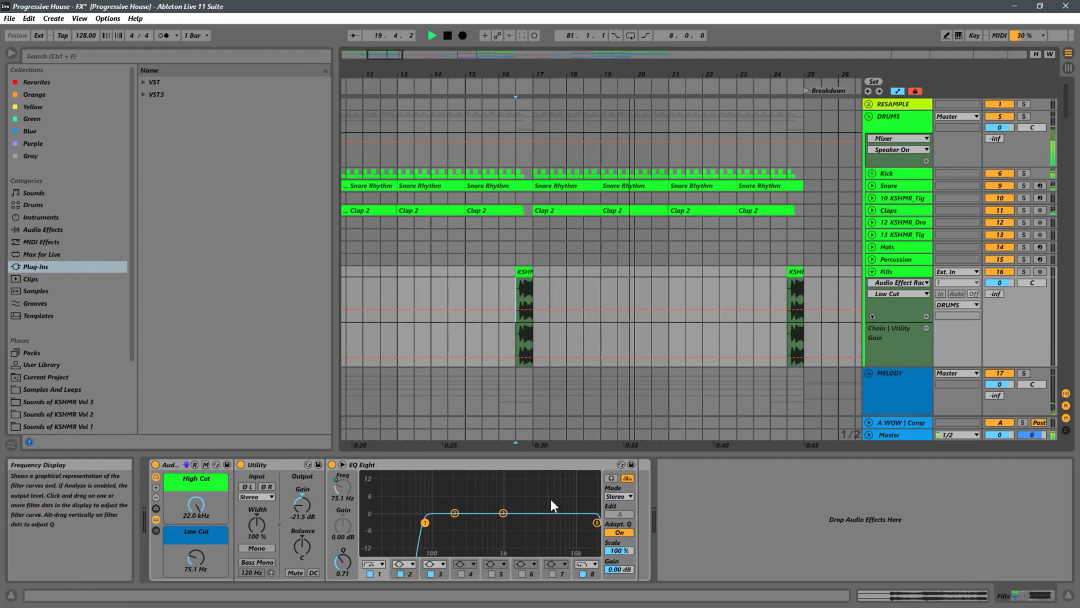
Set the Fills track's Utility gain to -23.8 dB and replay the fill before bar 17
left_click(303, 507)
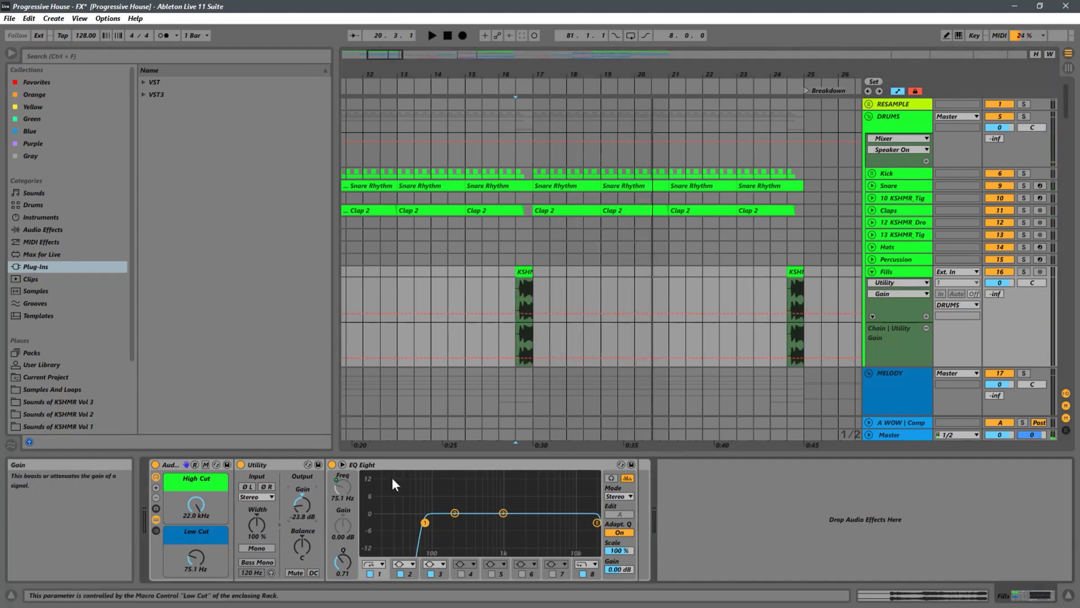
key("space")
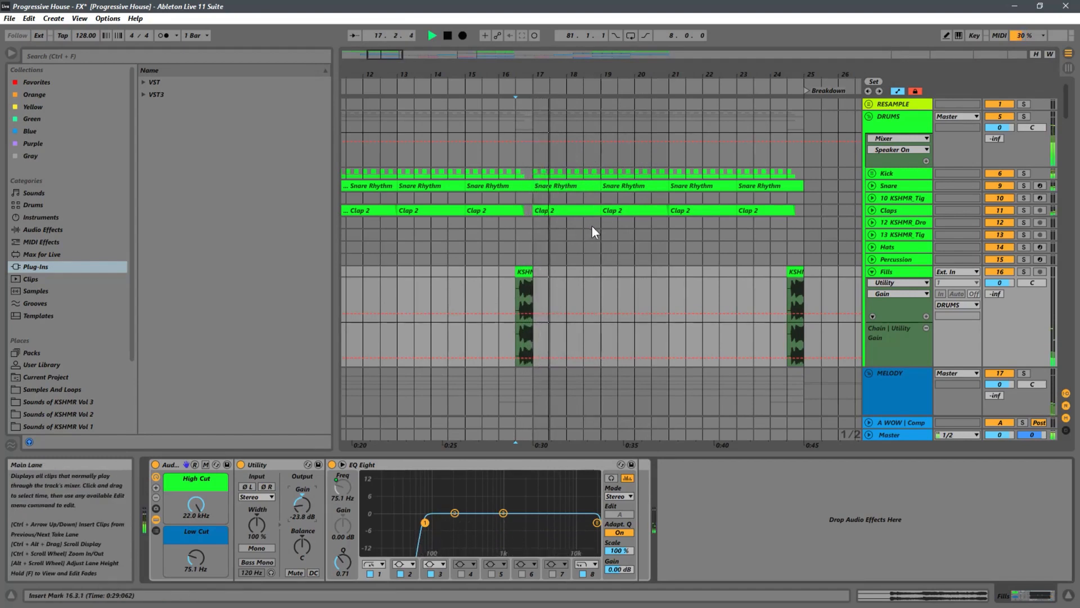
scroll(598, 231, "down", 4)
key("space")
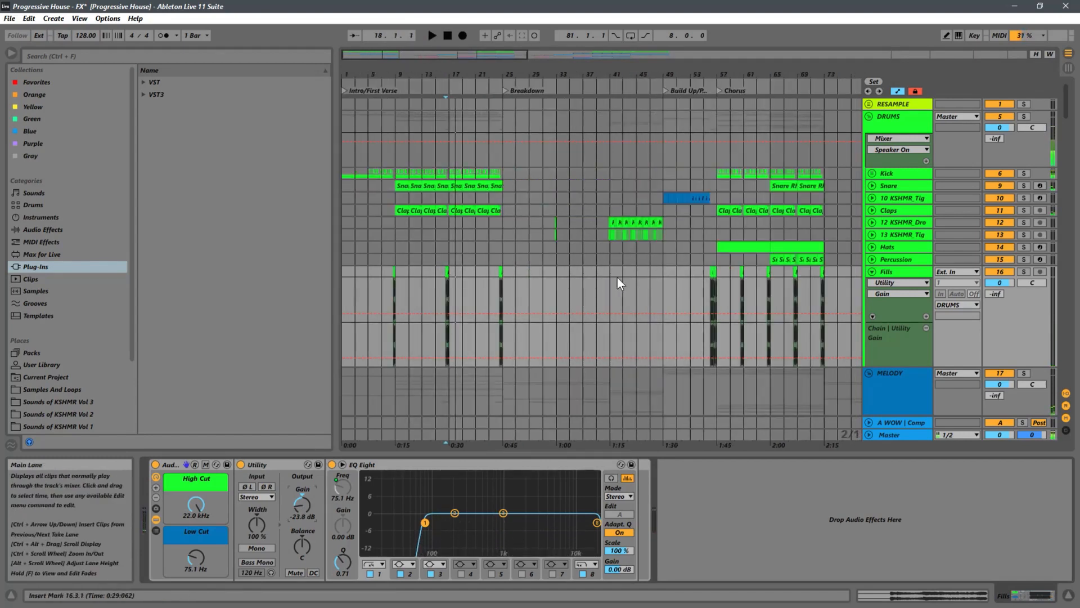
Play the fills leading into the chorus from 56.3.1 and 56.1.1, and the chorus fill from 60.3.1
left_click(703, 289)
left_click_drag(719, 73, 651, 187)
key("space")
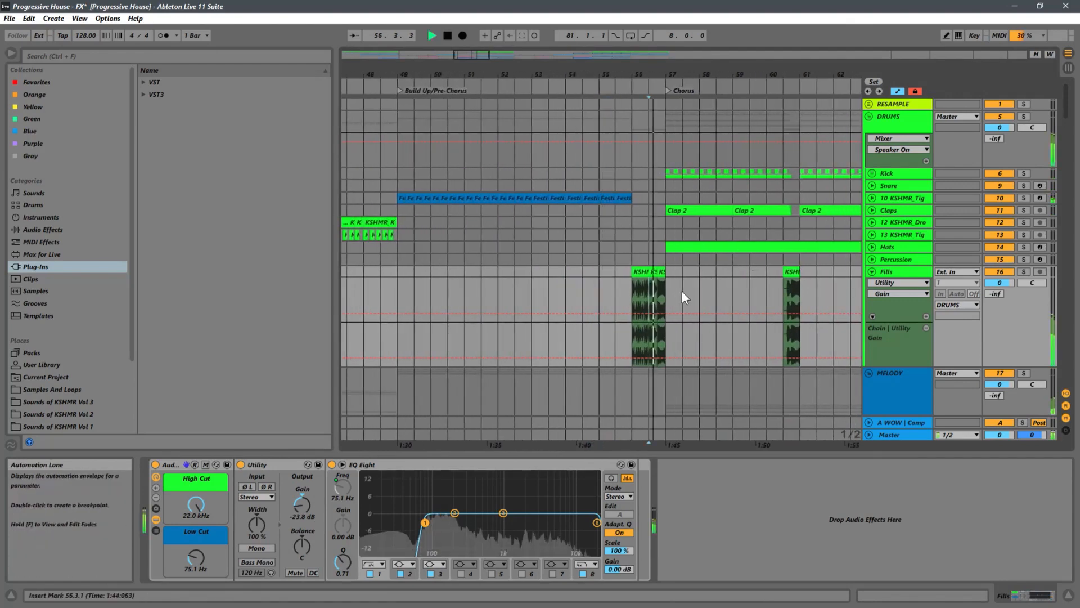
left_click(633, 298)
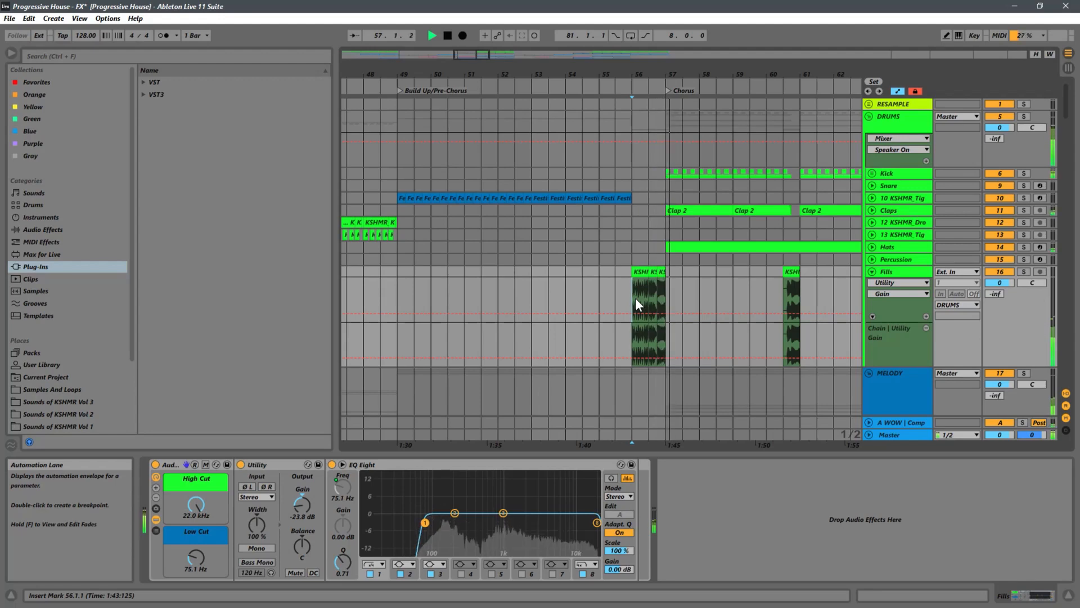
left_click(779, 285)
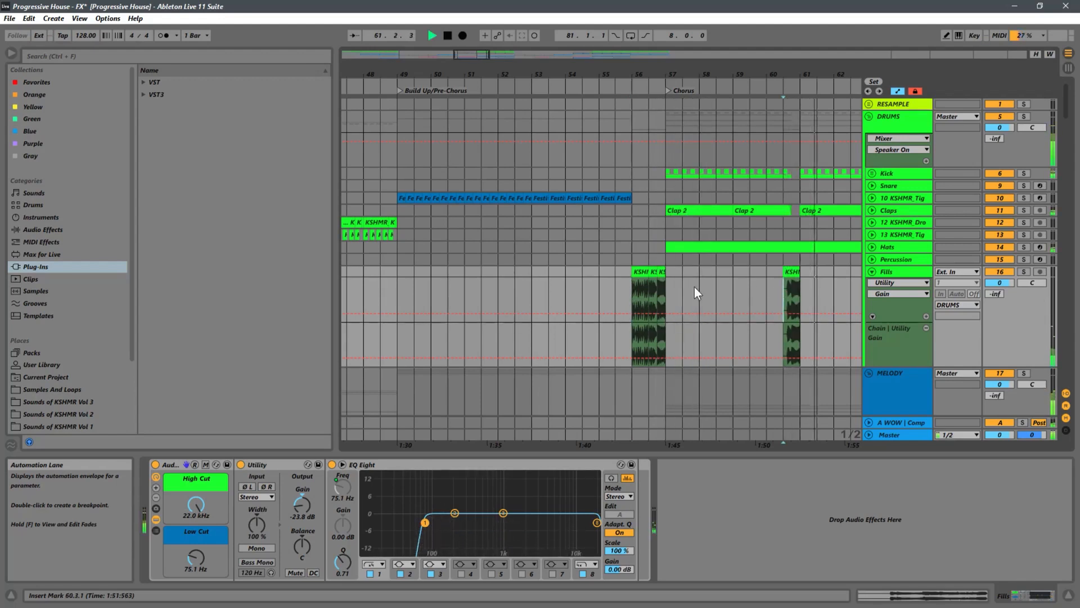
scroll(509, 274, "down", 6)
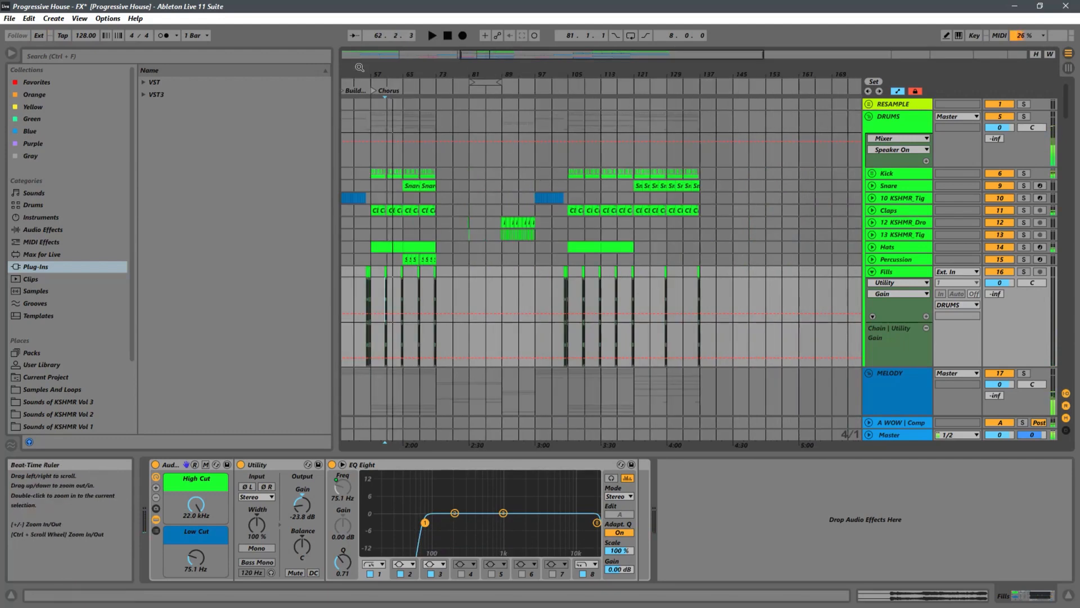
Select bars 5 to 33 on the Fills track and examine the fills in the first verse up close
left_click_drag(468, 82, 726, 83)
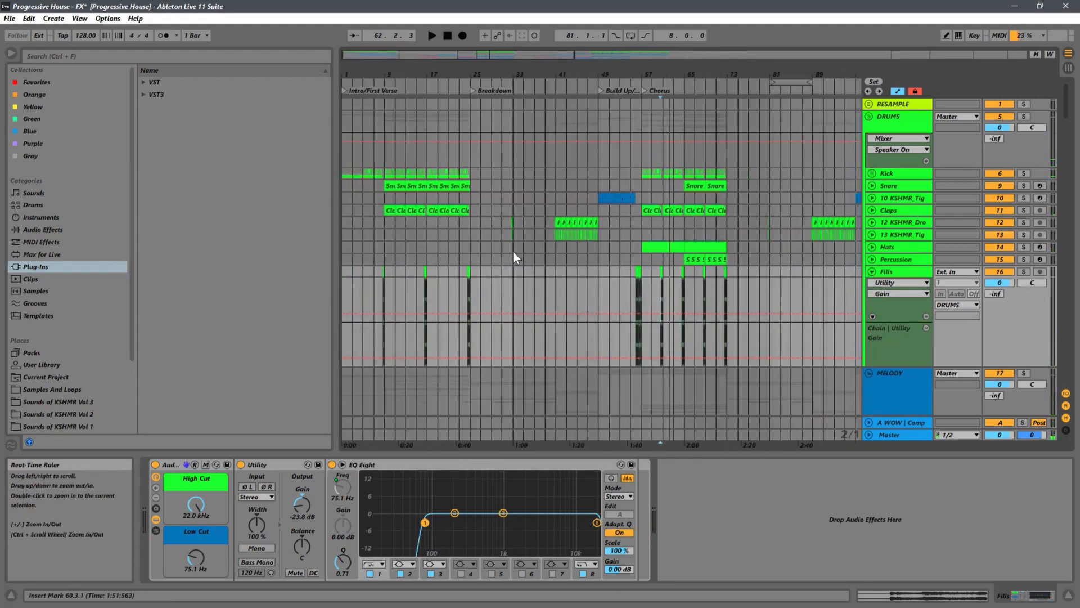
left_click(371, 283)
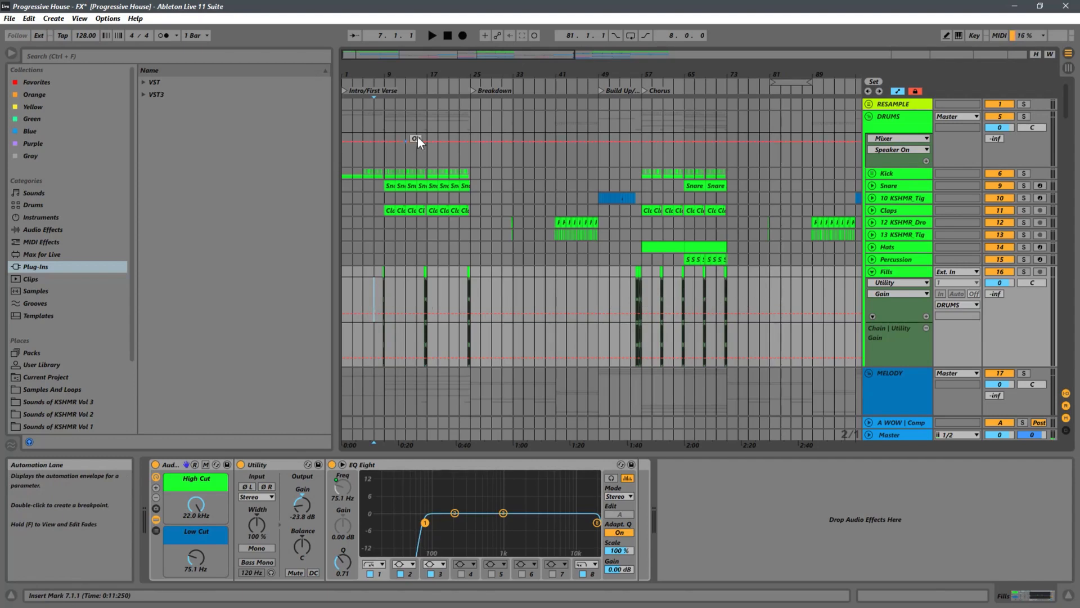
left_click_drag(362, 275, 514, 276)
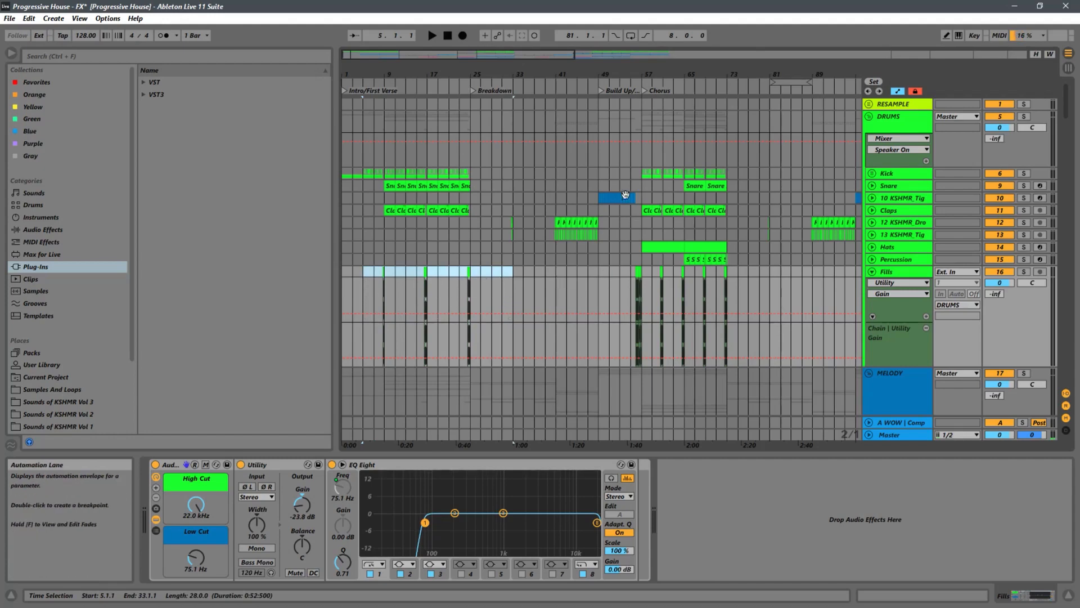
left_click_drag(392, 68, 534, 197)
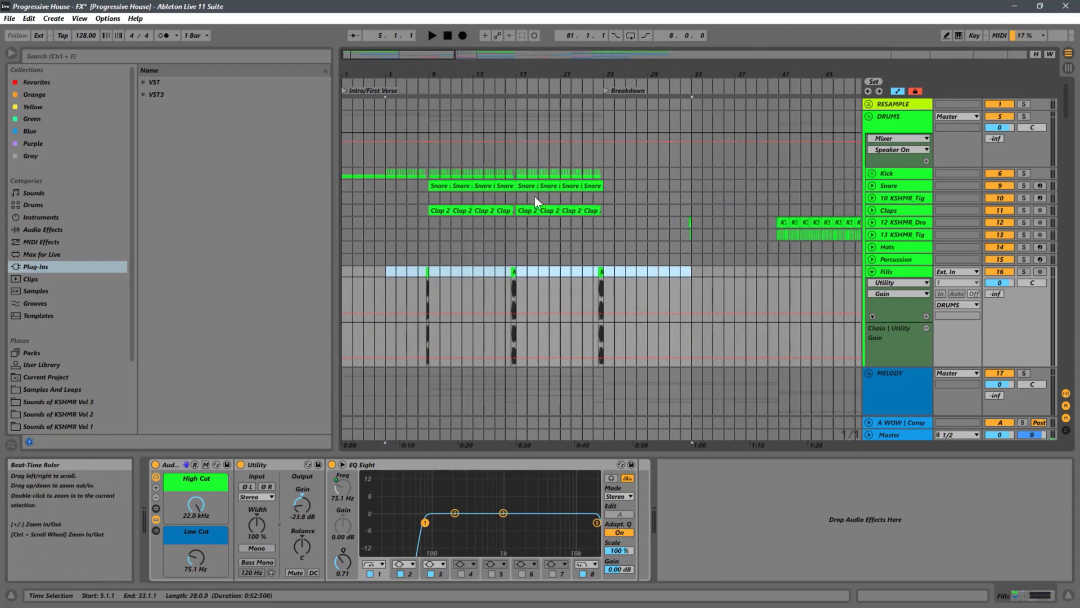
Slightly raise the Fills track's Utility gain automation around bar 49, just before the build-up
left_click(395, 275)
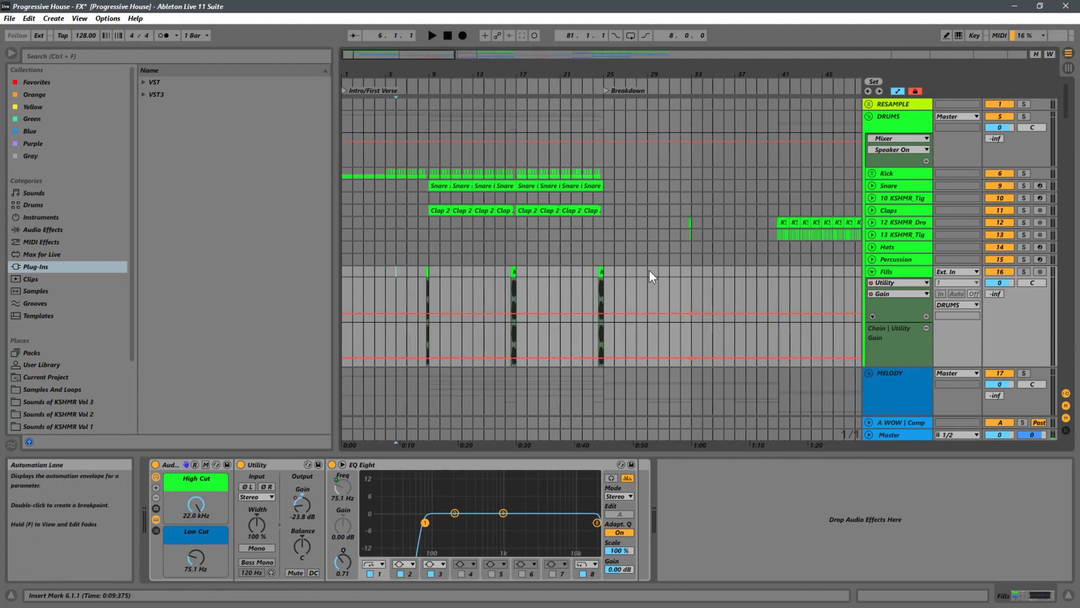
scroll(691, 293, "down", 5)
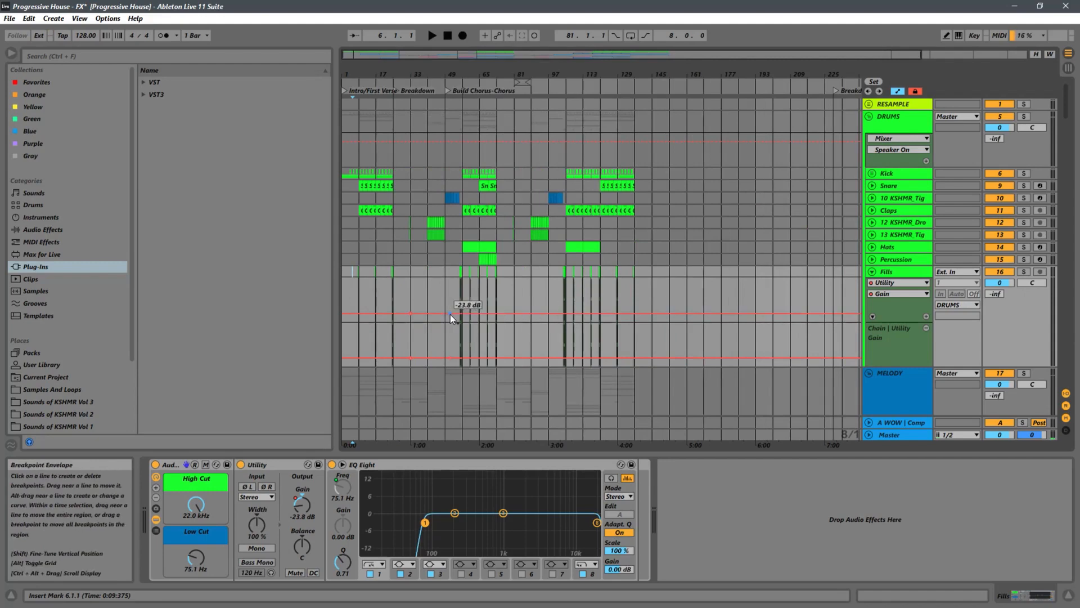
left_click_drag(450, 314, 450, 313)
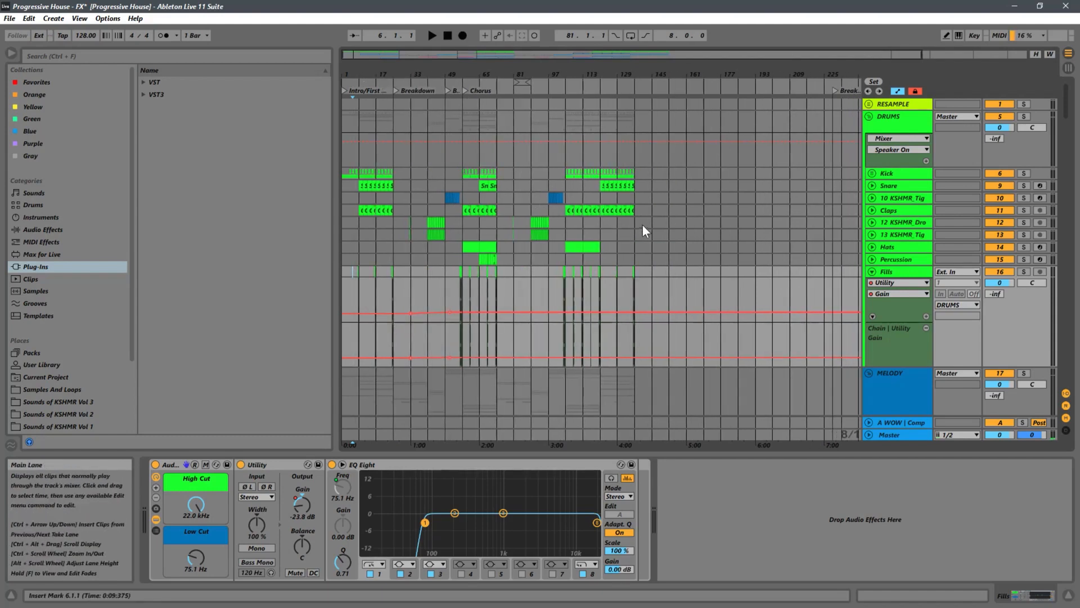
Play the breakdown from 25.1.1, examine the synth, instrument, bass and vocal tracks, and stop playback
left_click(401, 282)
key("space")
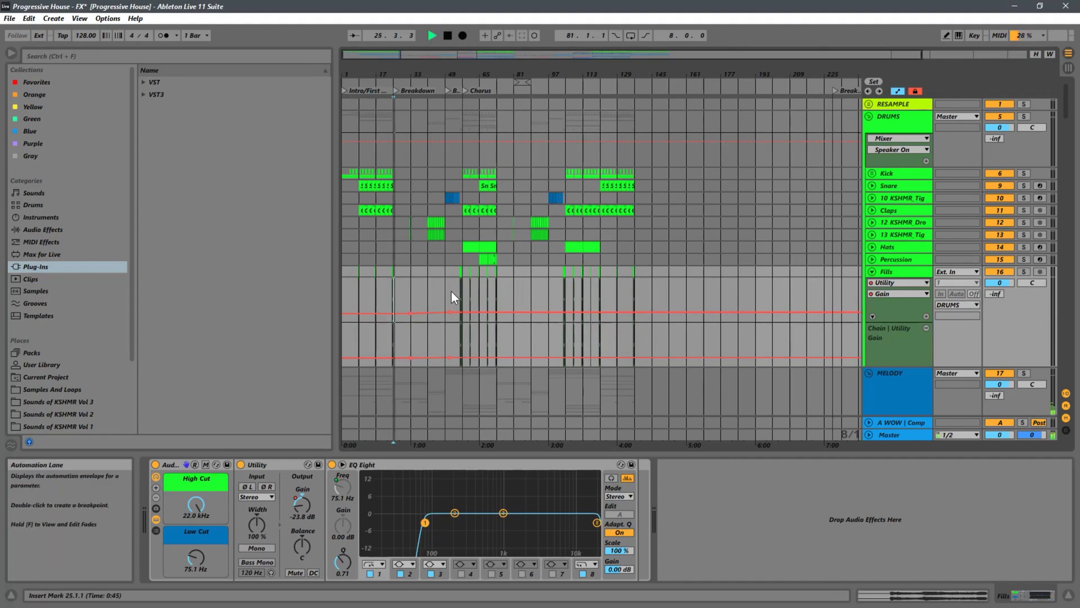
scroll(451, 289, "down", 2)
left_click_drag(386, 73, 553, 188)
scroll(642, 221, "down", 8)
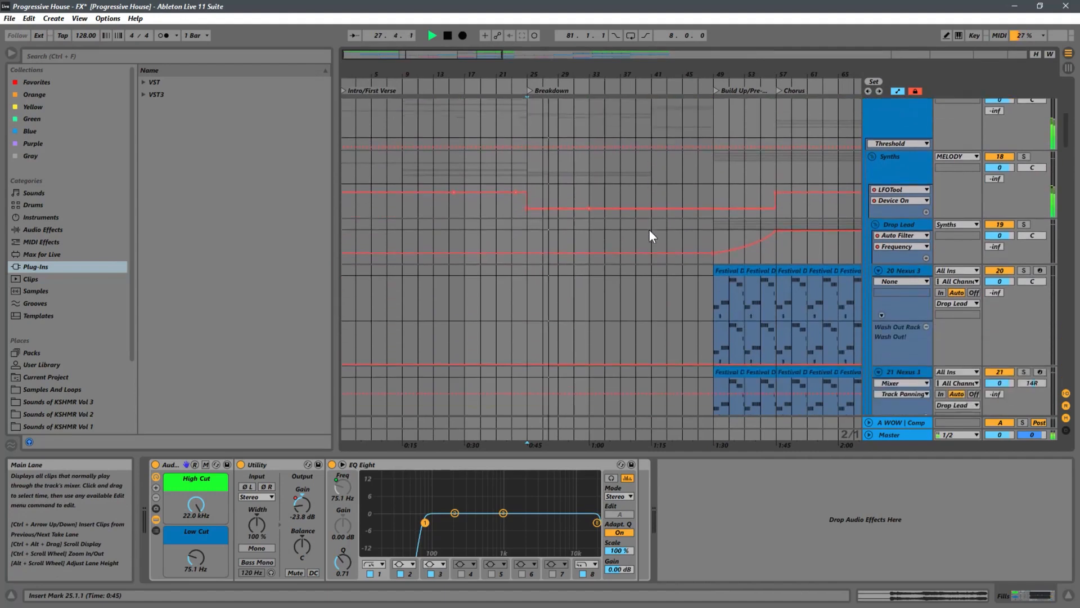
scroll(664, 228, "down", 4)
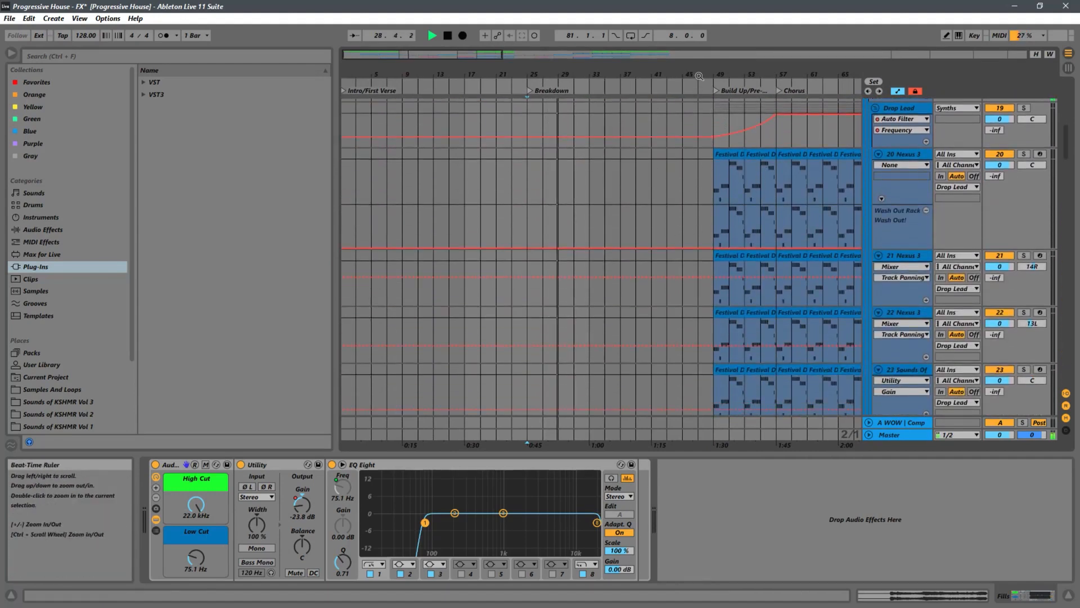
left_click_drag(699, 76, 590, 184)
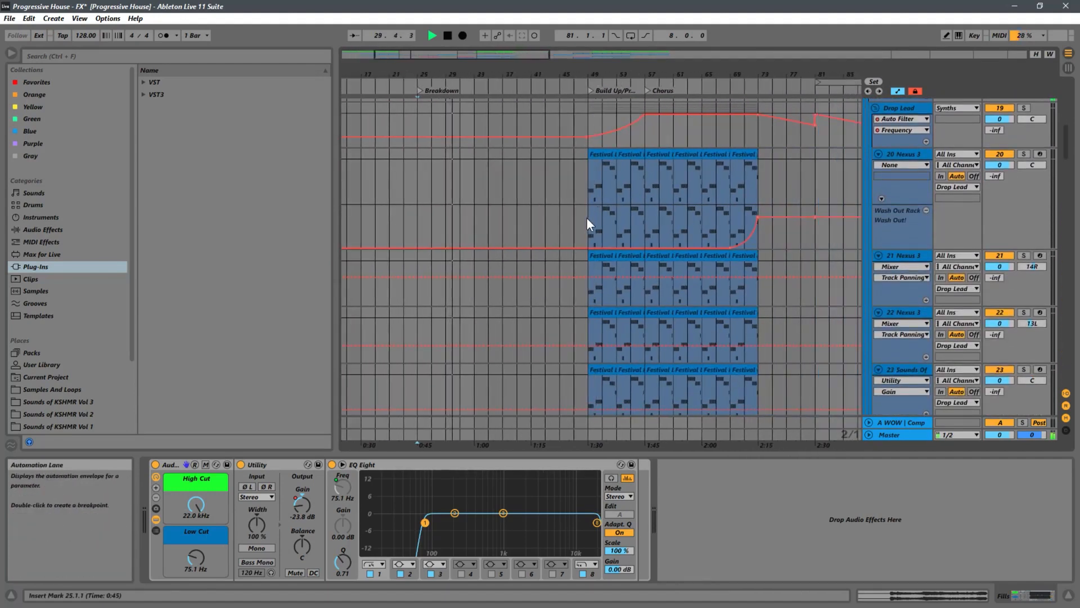
scroll(587, 217, "down", 6)
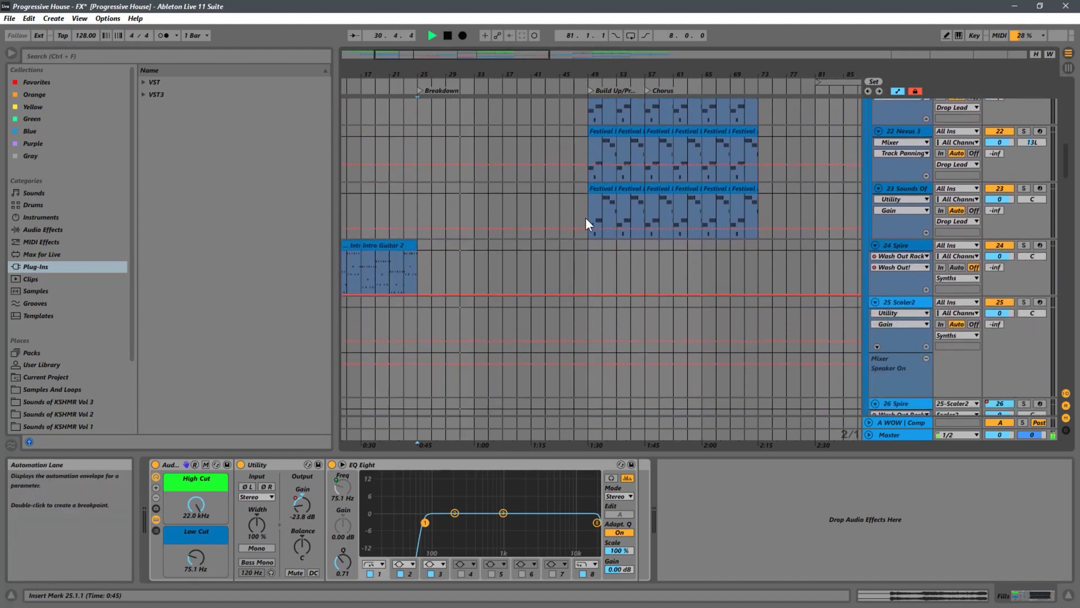
scroll(585, 219, "down", 10)
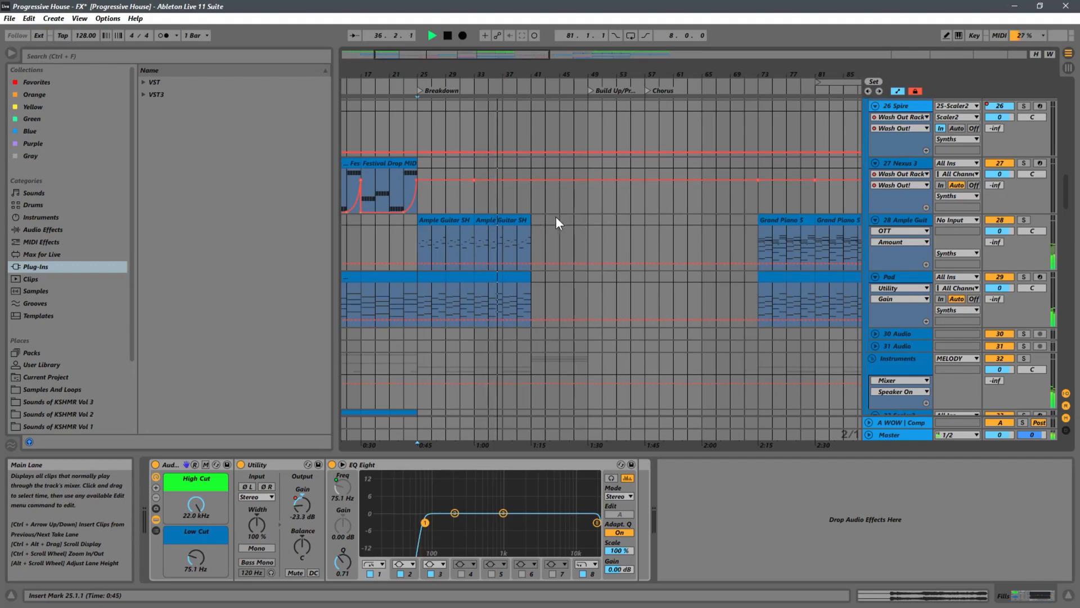
scroll(557, 217, "down", 6)
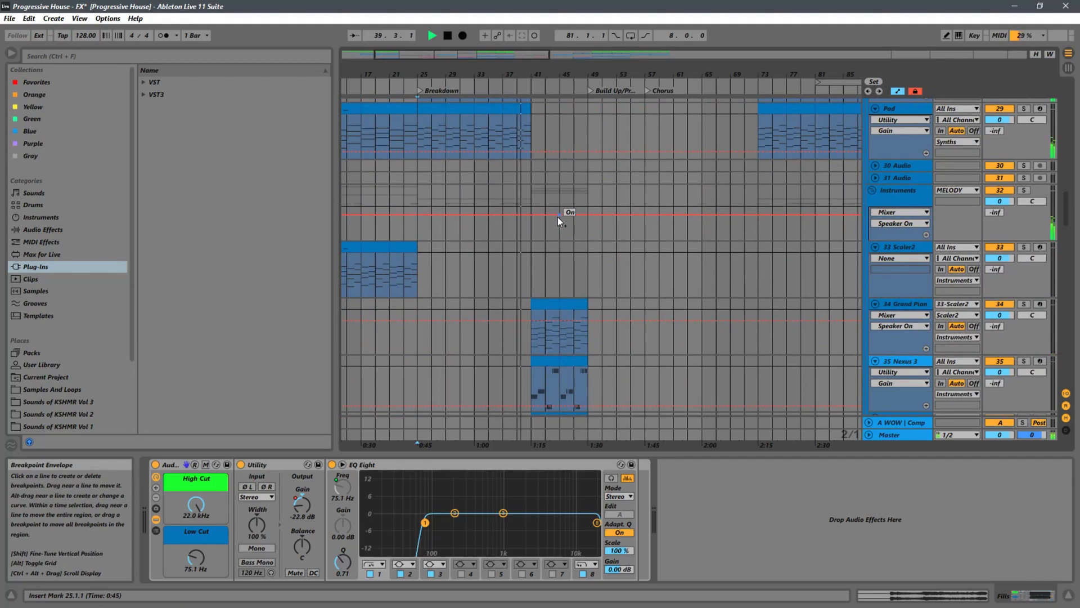
scroll(558, 217, "down", 8)
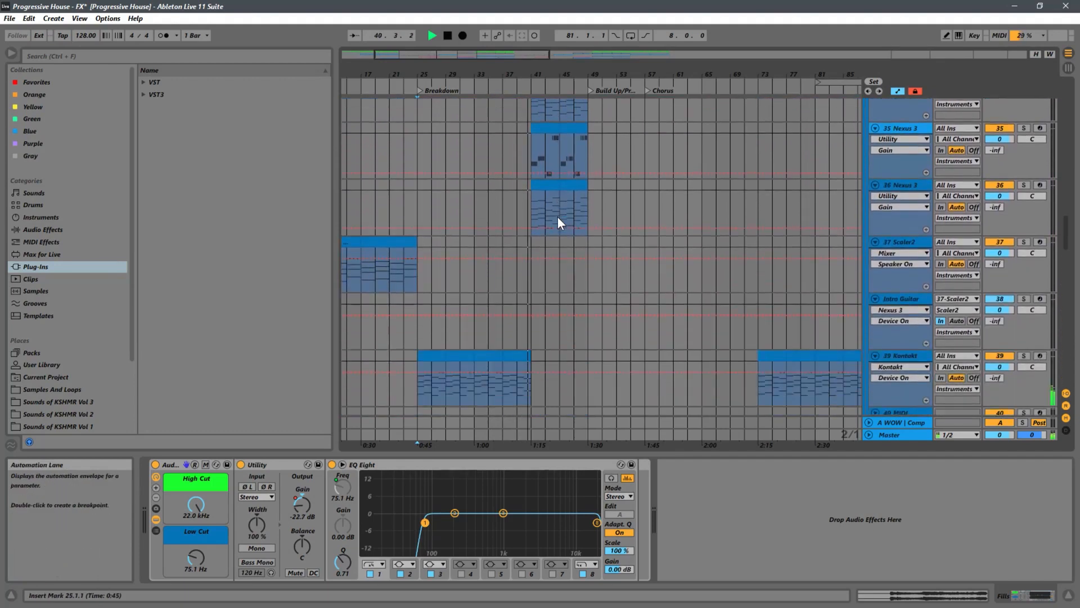
scroll(558, 218, "down", 20)
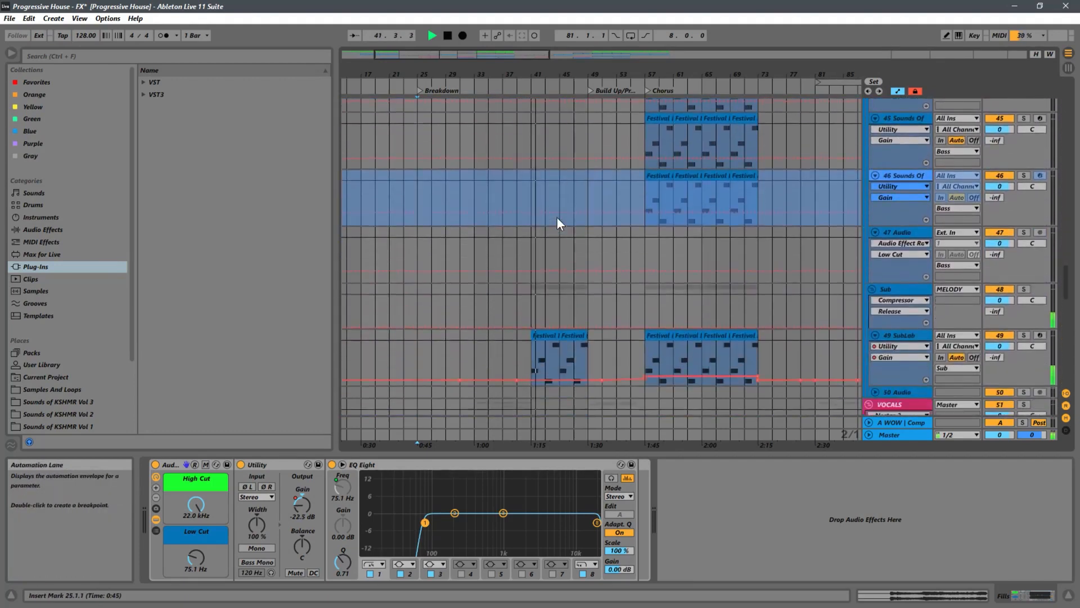
scroll(557, 217, "down", 15)
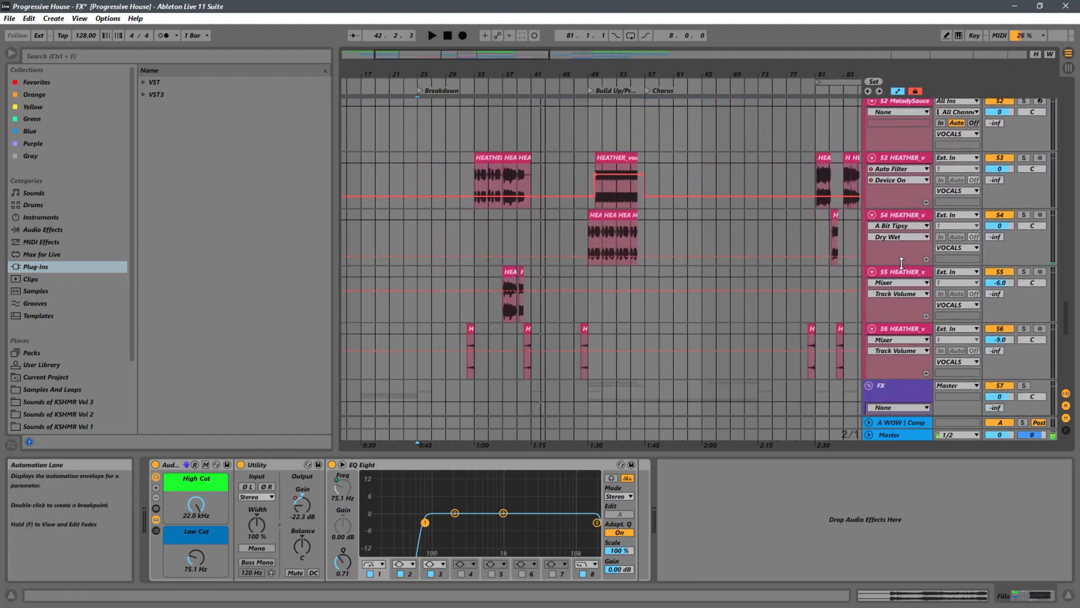
Delete vocal track 55, the long-phrase vocal set to -6.0 dB volume
left_click(903, 275)
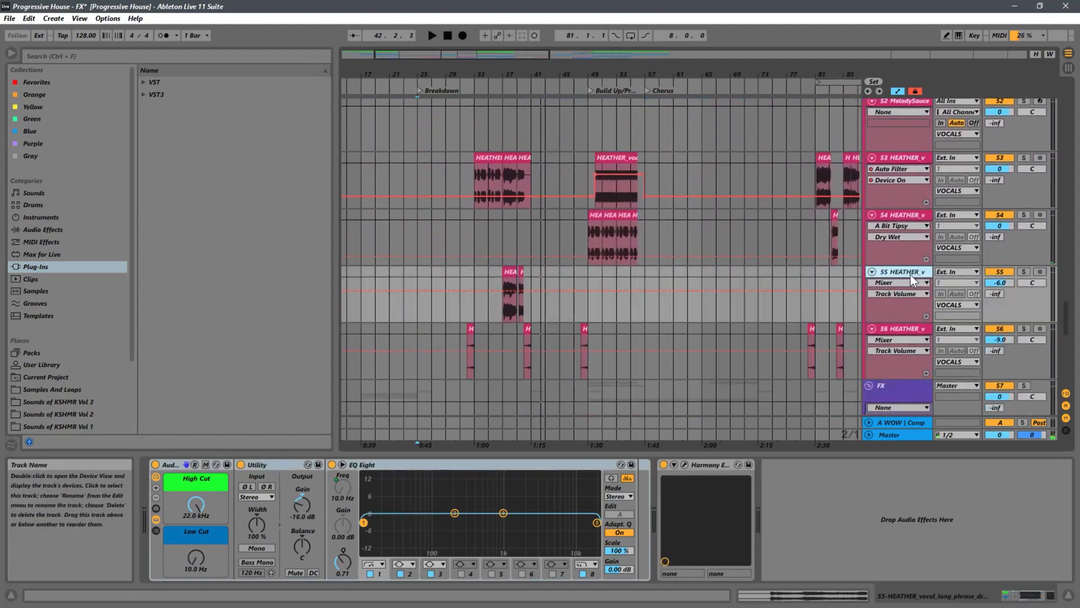
left_click(1004, 272)
key("Delete")
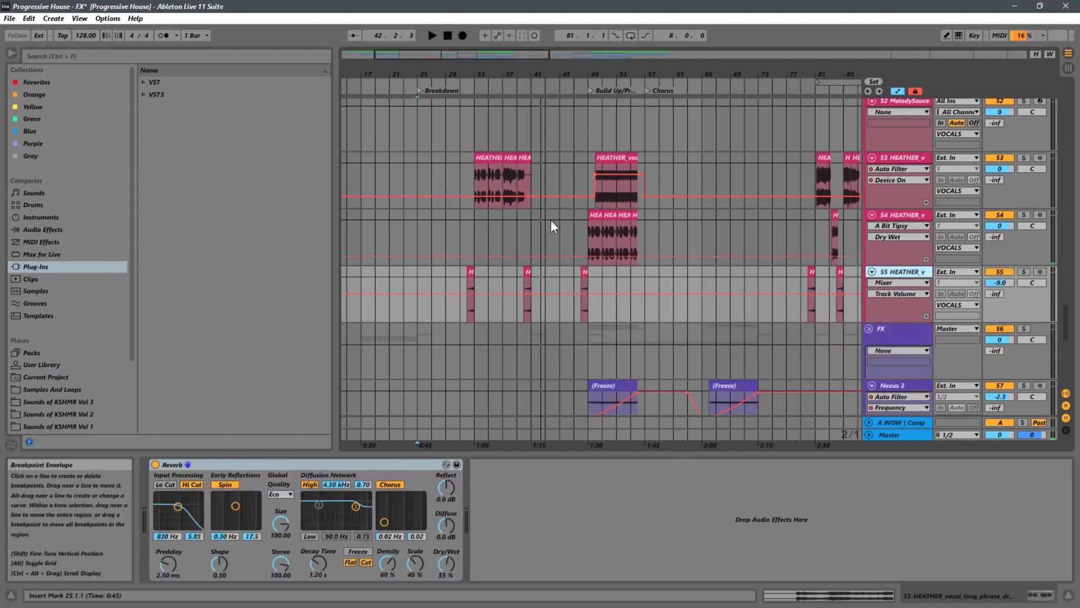
Look back through the tracks up to the drums and play the breakdown from 33.1.1
left_click(481, 221)
scroll(558, 248, "up", 4)
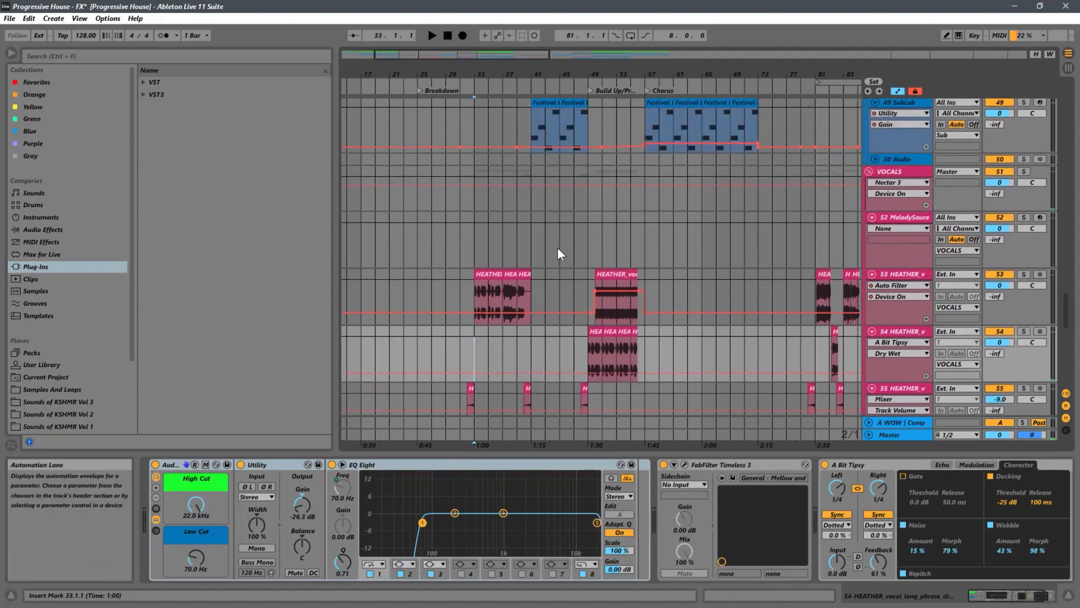
scroll(558, 248, "up", 10)
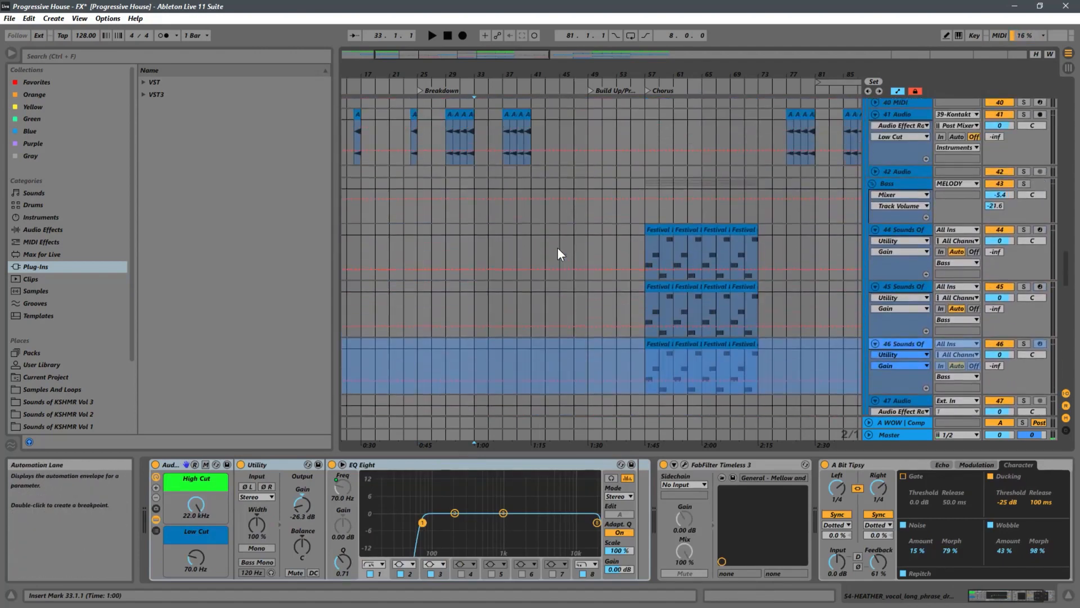
scroll(558, 248, "up", 8)
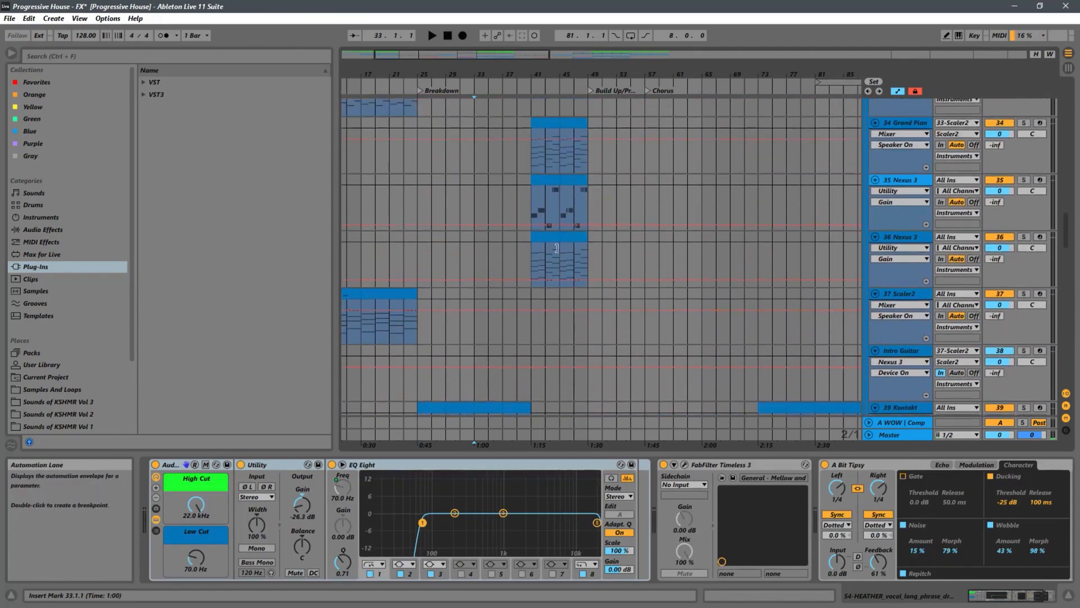
scroll(557, 247, "up", 10)
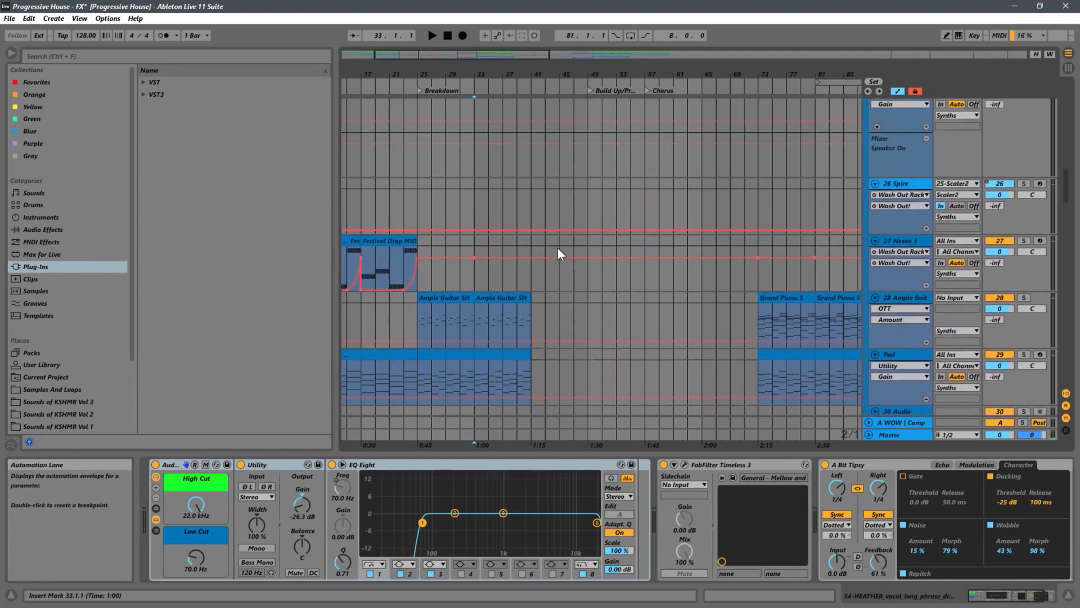
scroll(558, 248, "up", 8)
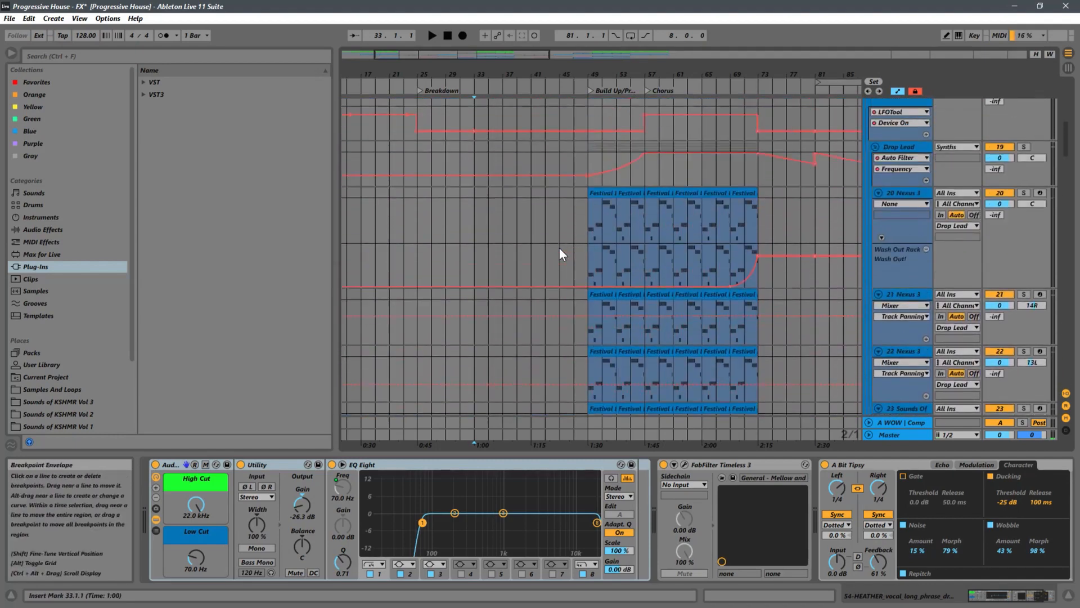
scroll(559, 248, "up", 10)
key("space")
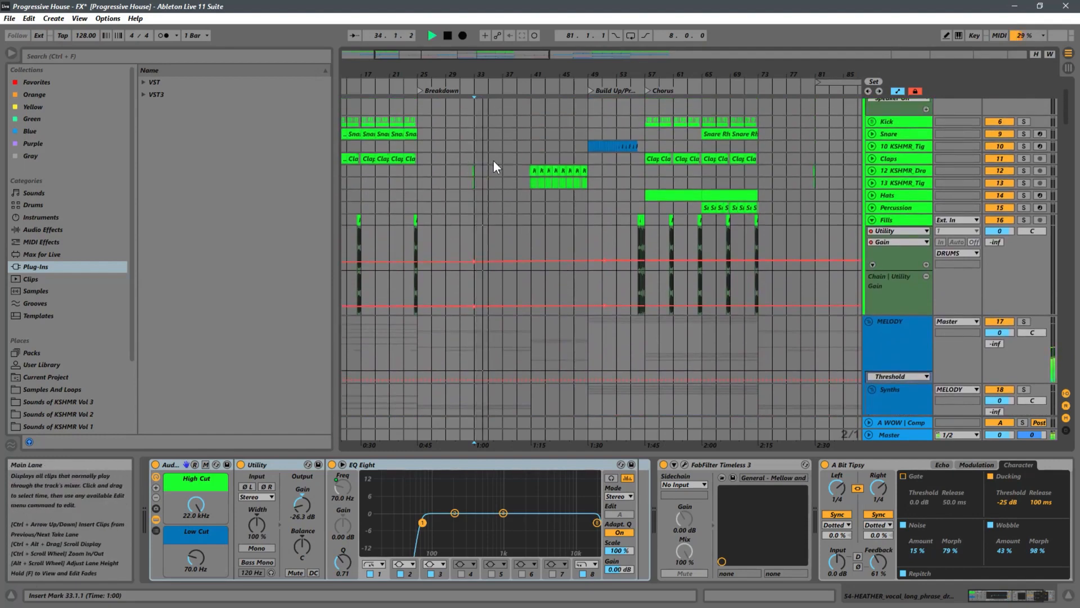
Unfold drum tracks 12 and 13 and examine their short overlapping clips just before bar 33
scroll(494, 162, "up", 2)
left_click_drag(516, 73, 804, 221)
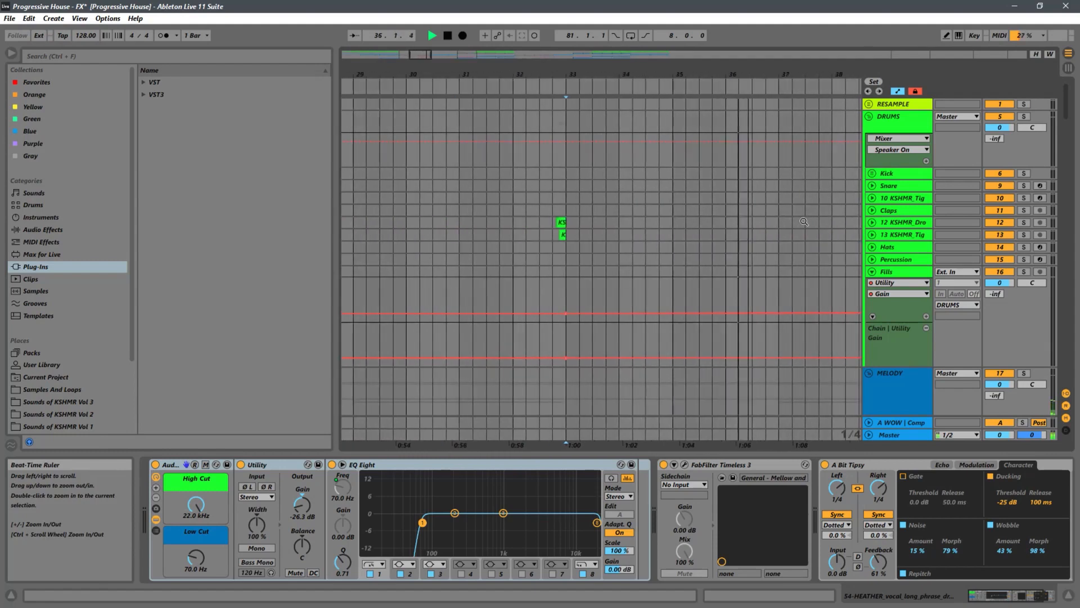
left_click(872, 223)
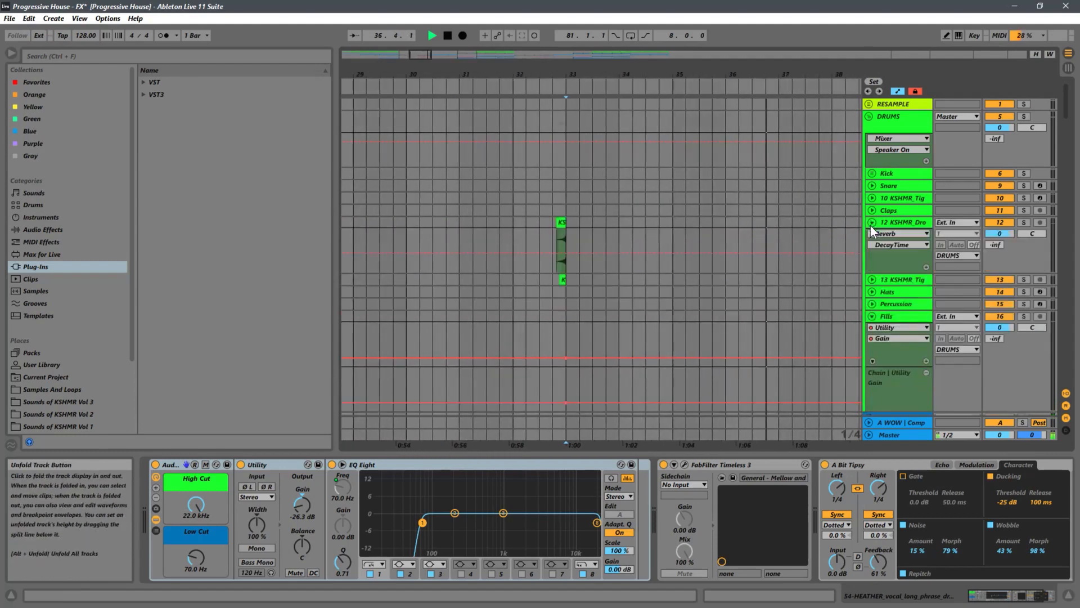
left_click(873, 281)
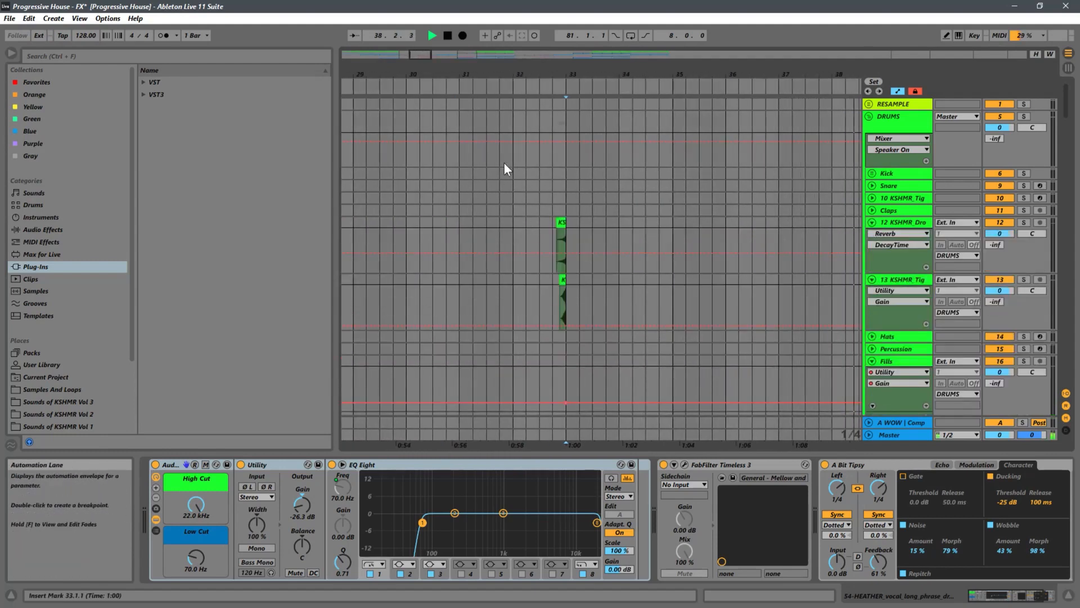
left_click_drag(521, 97, 477, 141)
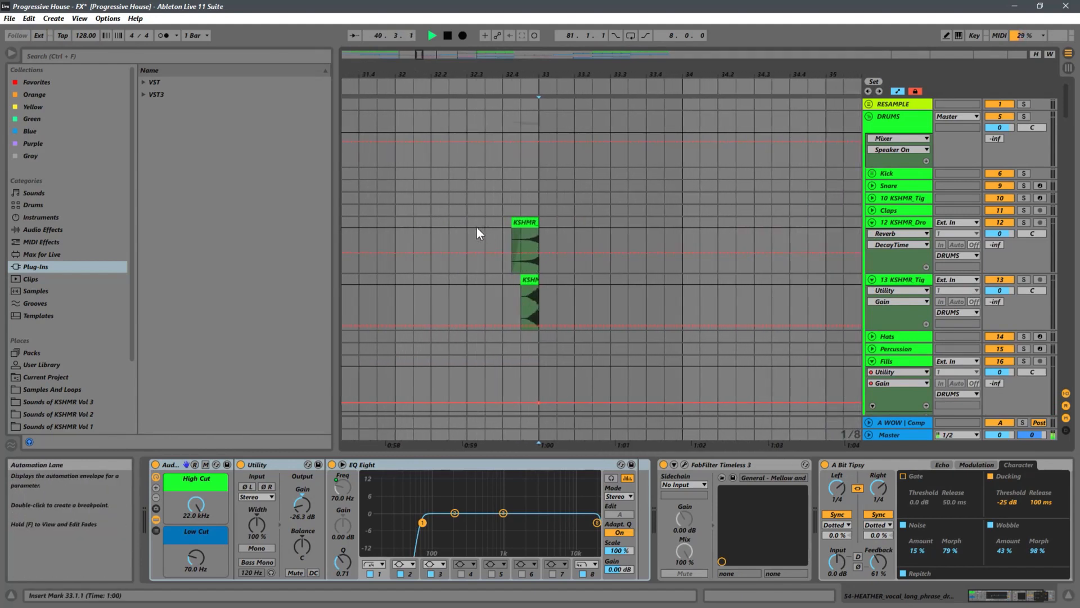
Examine the drum clips in bars 41 to 49 and the melody tracks around the pre-chorus during playback, then stop playback
scroll(464, 260, "down", 6)
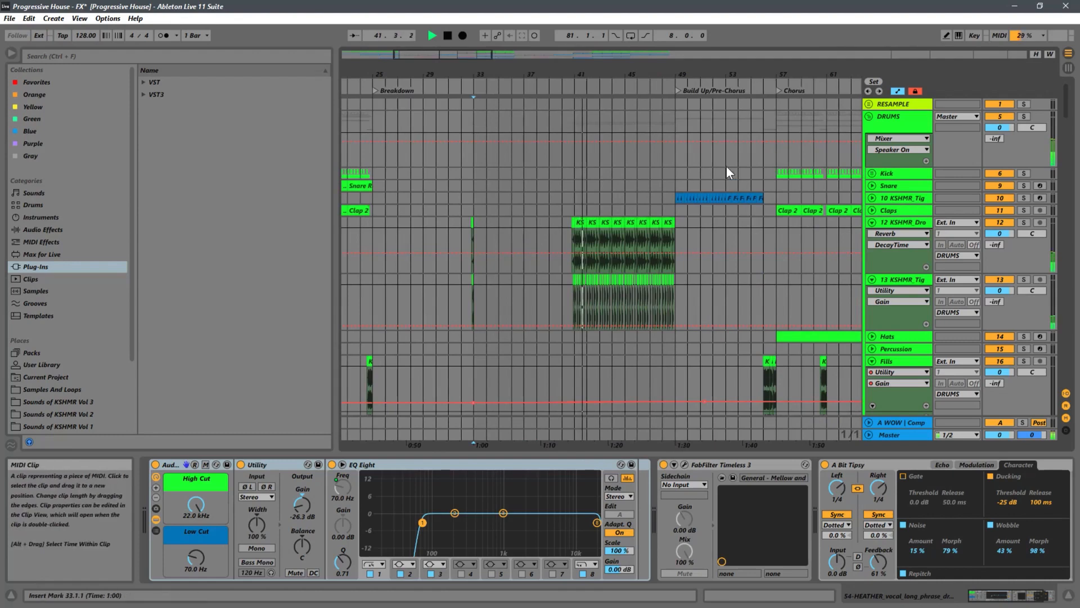
left_click_drag(573, 71, 488, 65)
left_click_drag(590, 74, 562, 74)
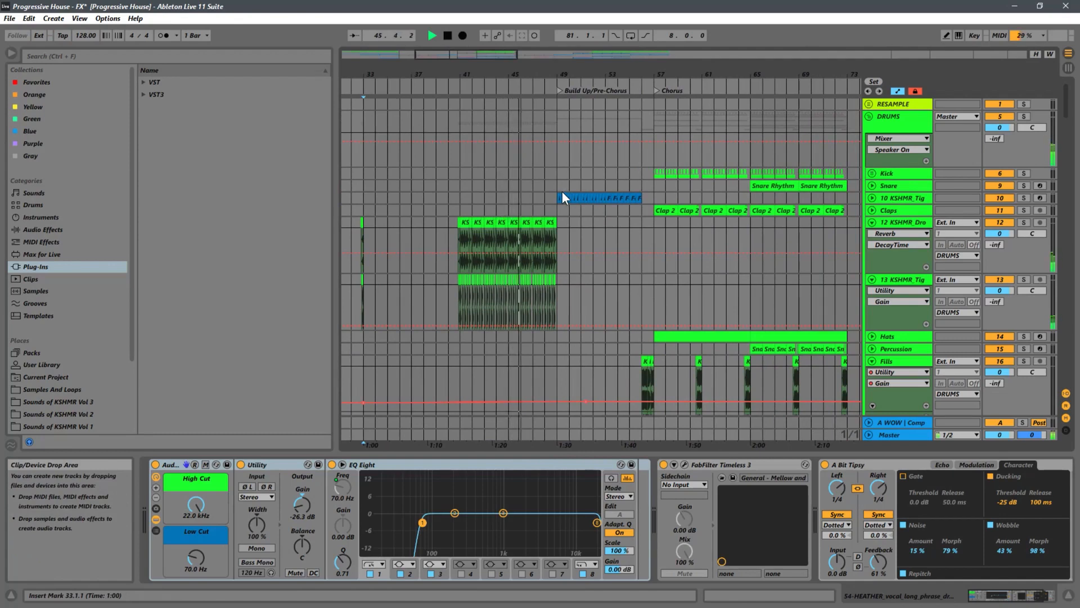
scroll(561, 191, "down", 6)
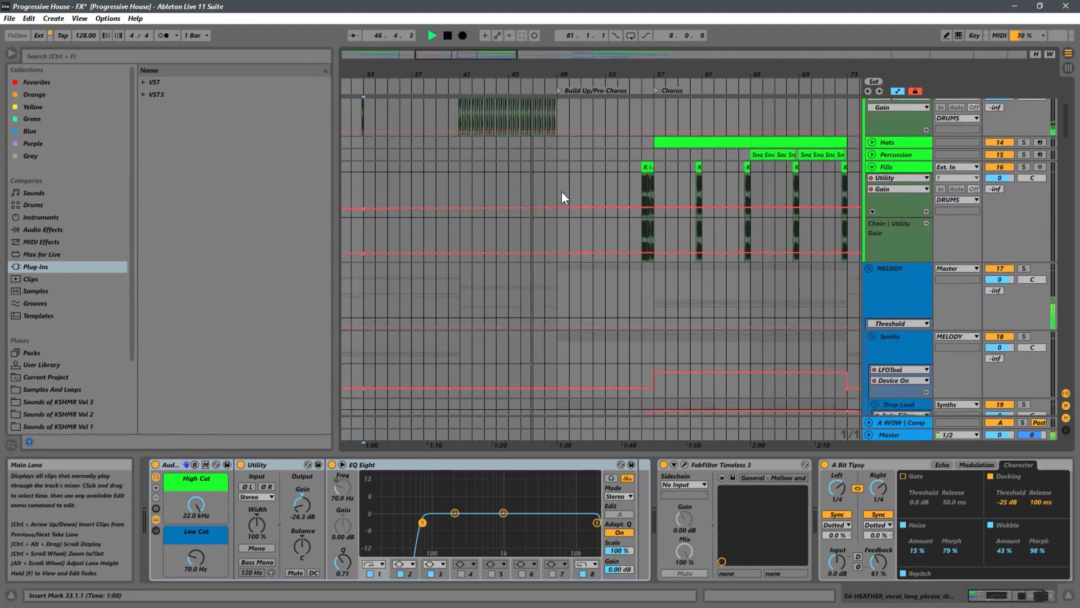
scroll(562, 193, "down", 10)
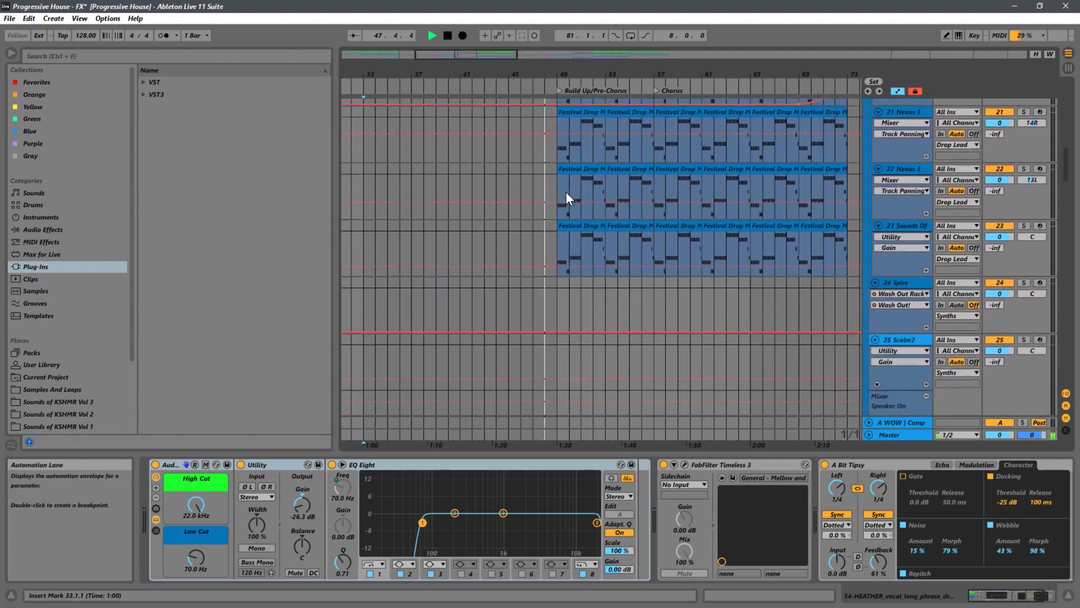
scroll(566, 191, "down", 8)
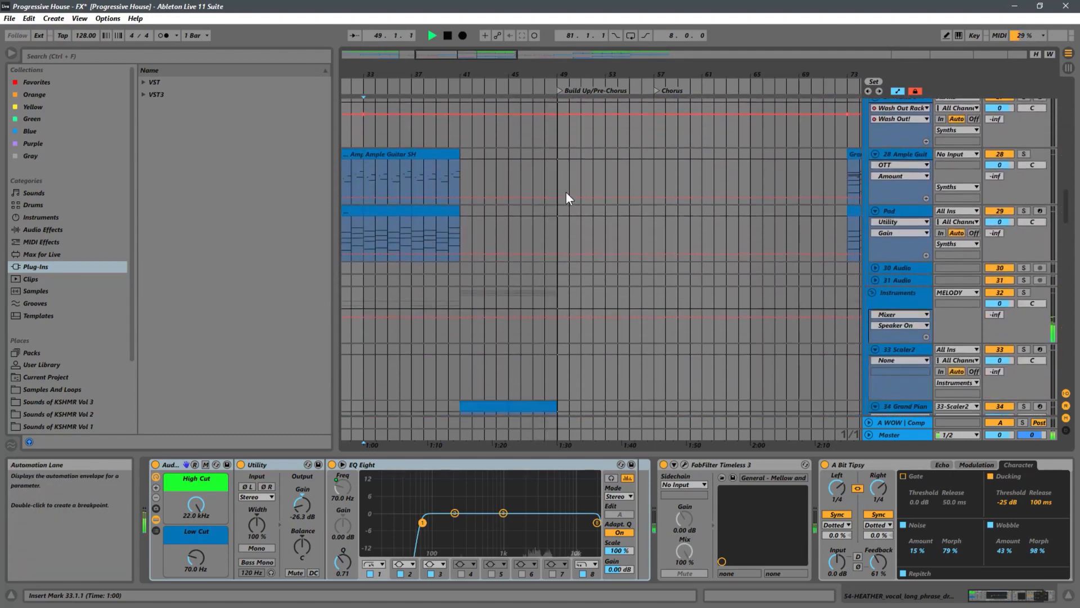
scroll(566, 192, "down", 5)
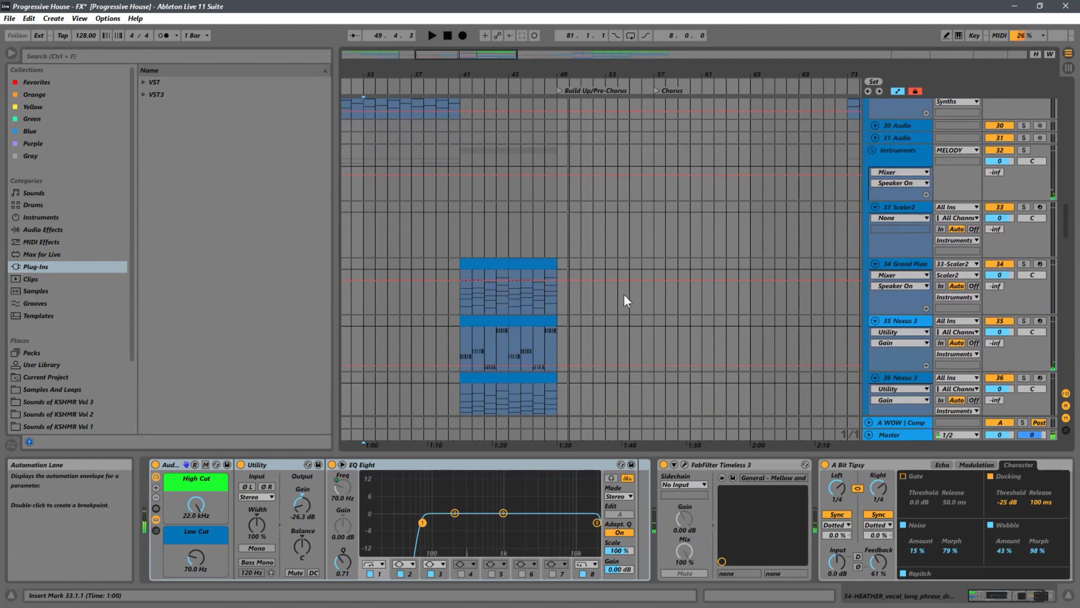
Play the melody section from 41.1.1 and briefly solo Nexus 3 track 35 to audition its lead
left_click(460, 307)
scroll(534, 201, "down", 2)
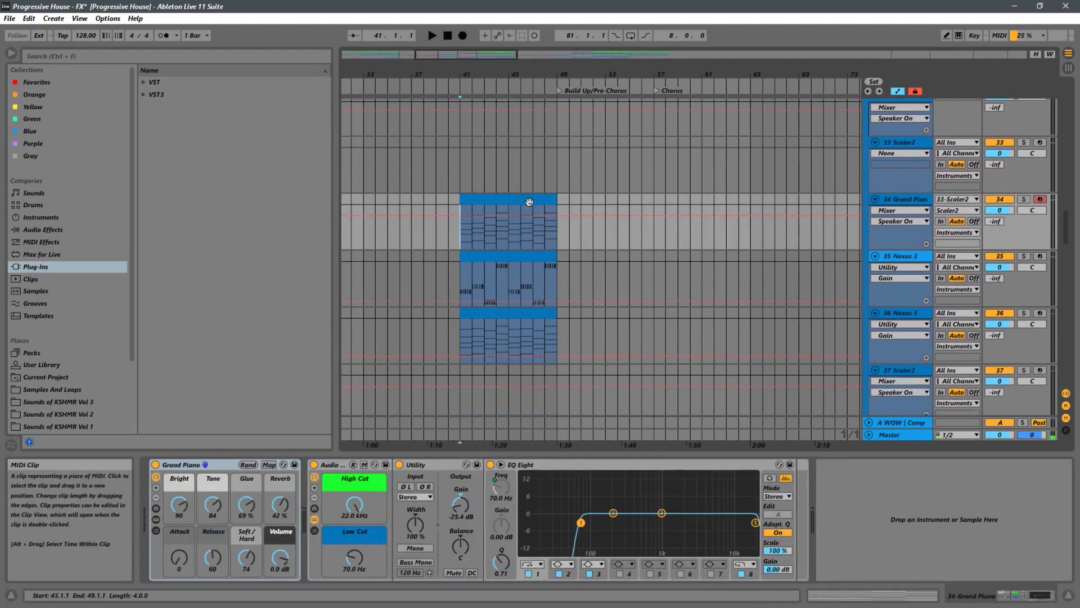
key("space")
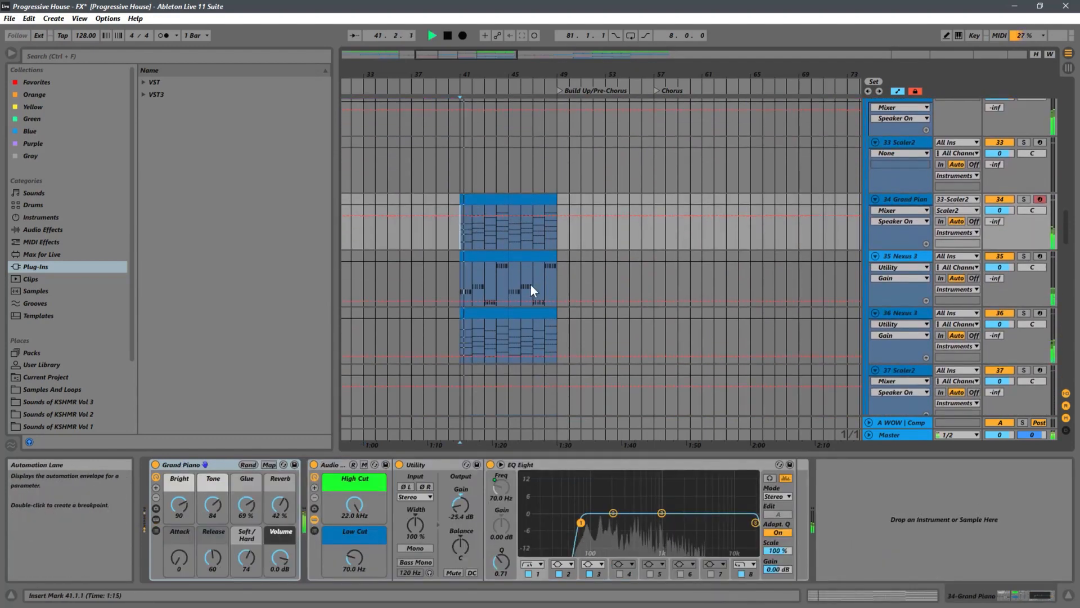
left_click(467, 278)
left_click(1023, 257)
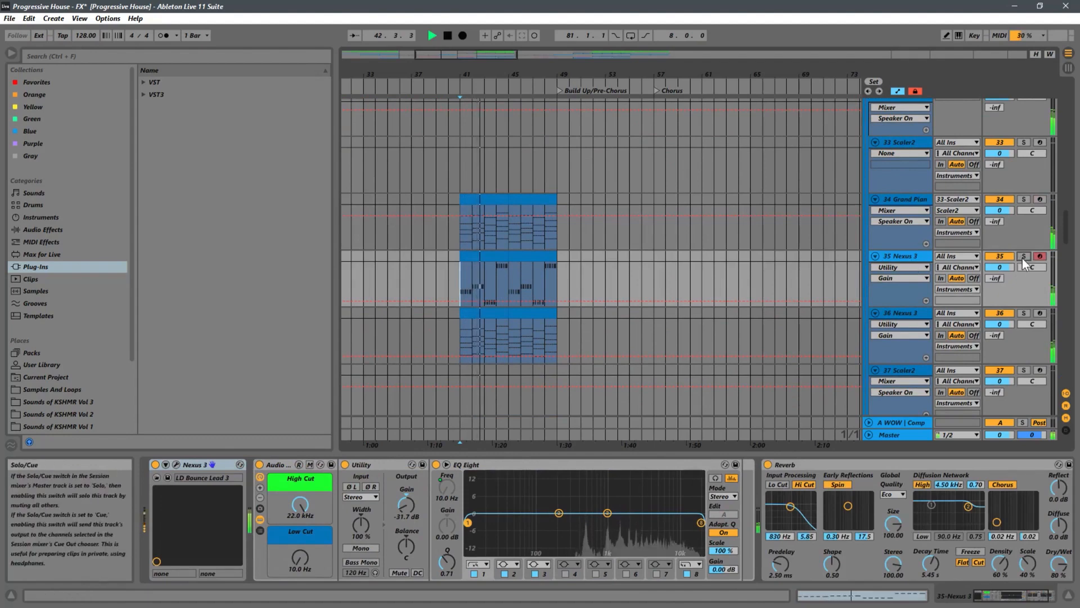
left_click(1023, 256)
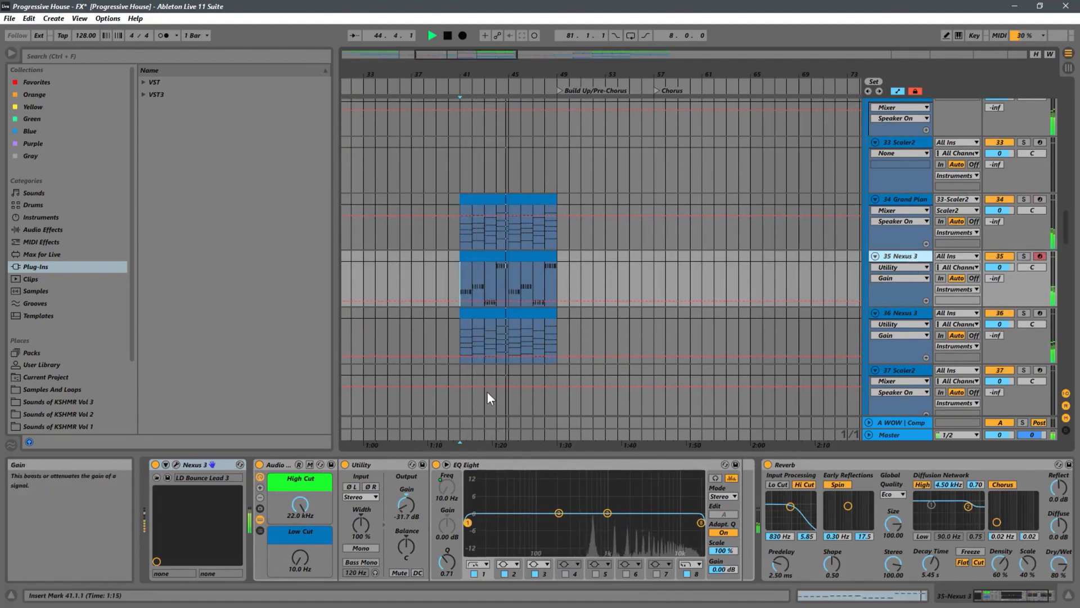
Set the Utility gain on Nexus 3 track 35 to -24.6 dB and replay the section from bar 41
scroll(532, 266, "down", 5)
scroll(532, 266, "up", 3)
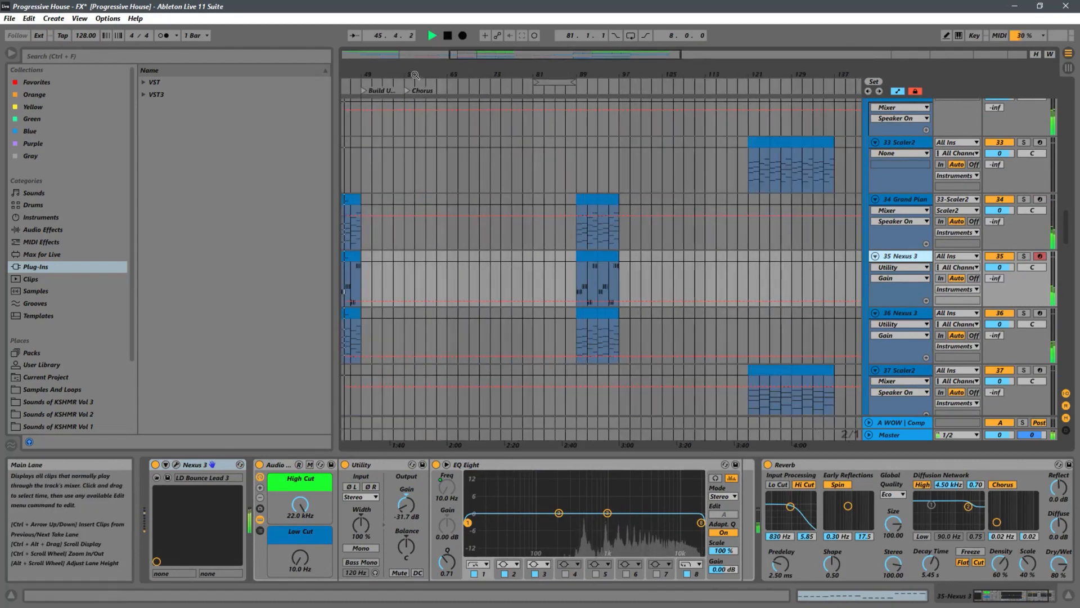
left_click_drag(430, 73, 591, 70)
key("space")
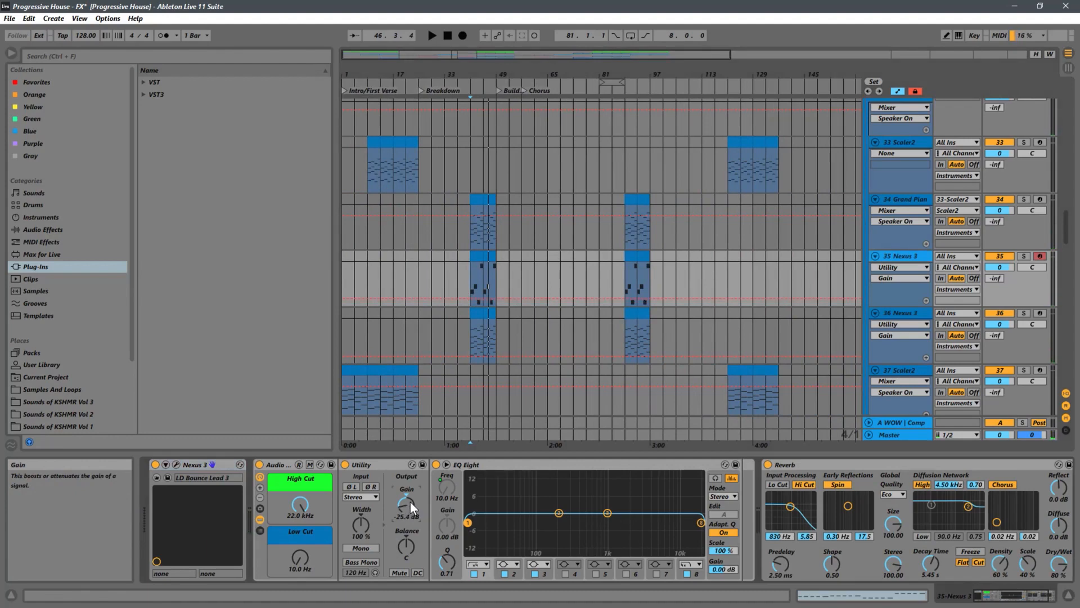
key("space")
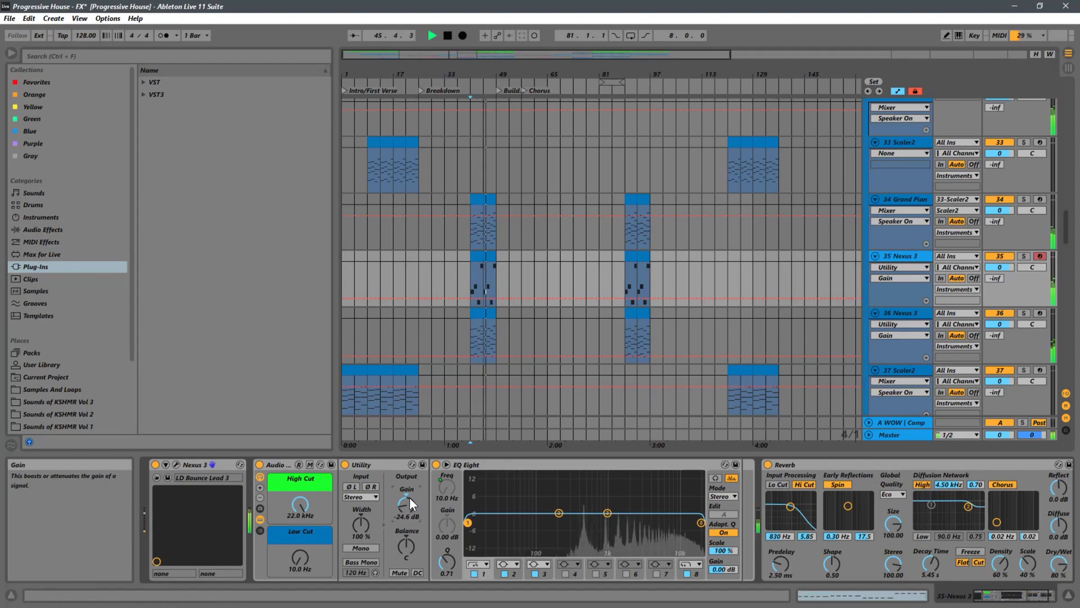
Play from 37.1.1 and look through the instrument and bass tracks down to the vocal tracks around the breakdown
left_click(457, 276)
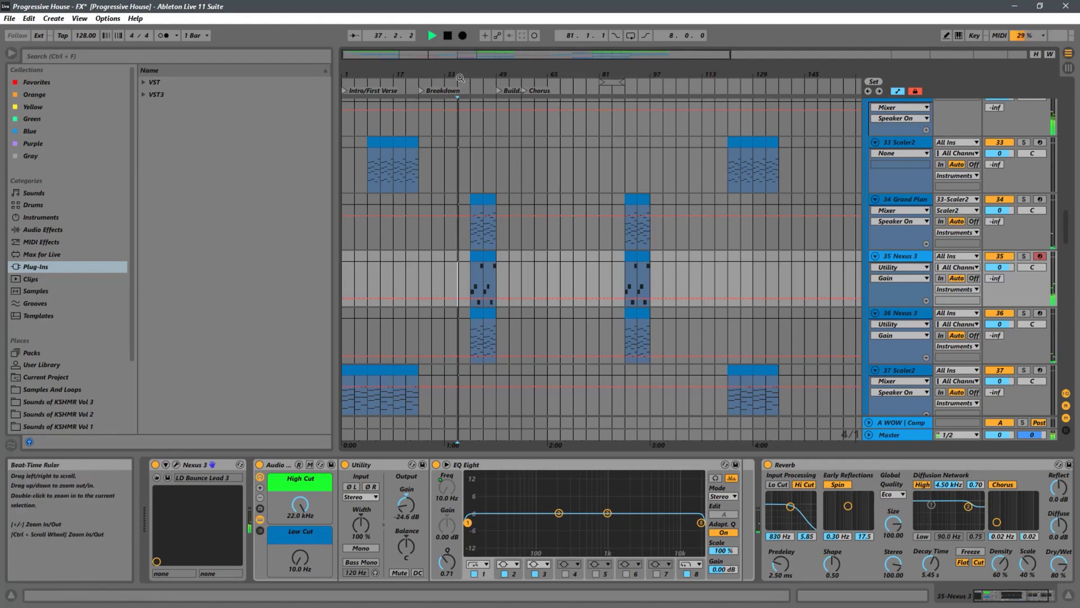
left_click_drag(509, 76, 495, 208)
scroll(485, 225, "down", 5)
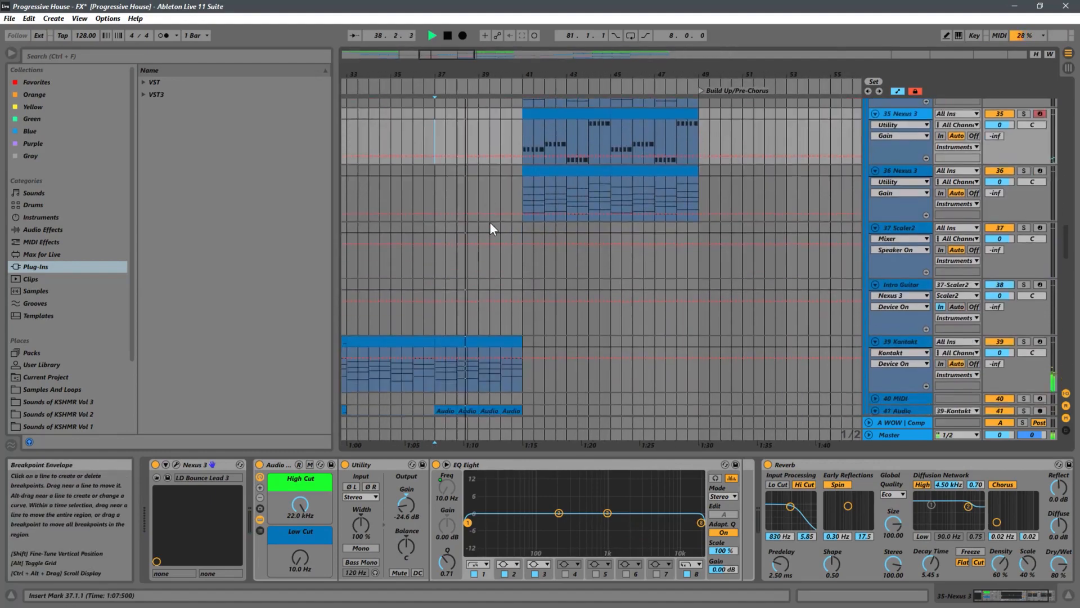
scroll(492, 223, "down", 8)
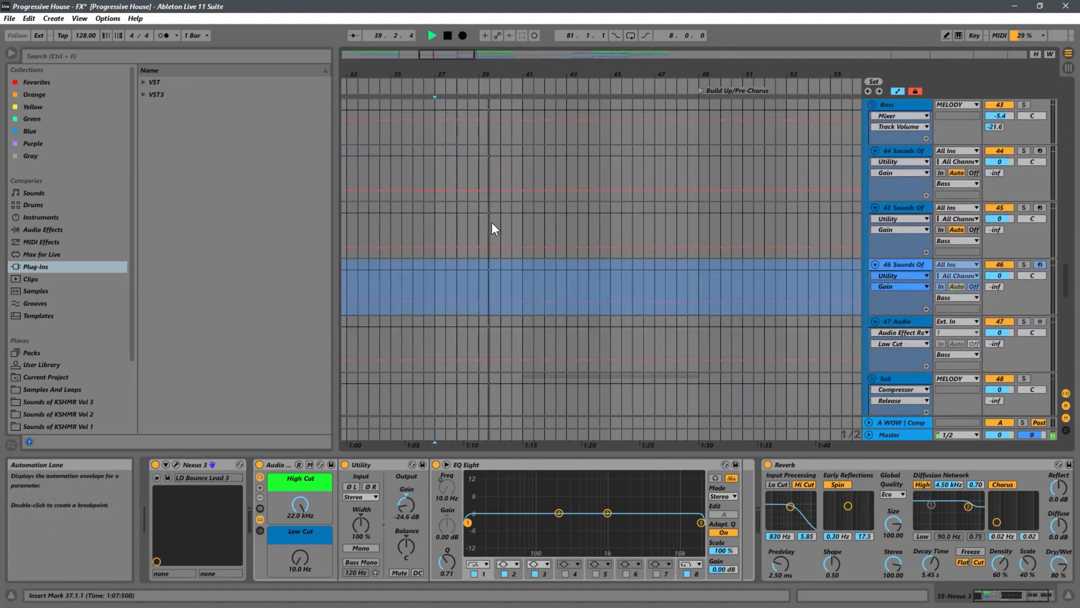
scroll(491, 221, "down", 7)
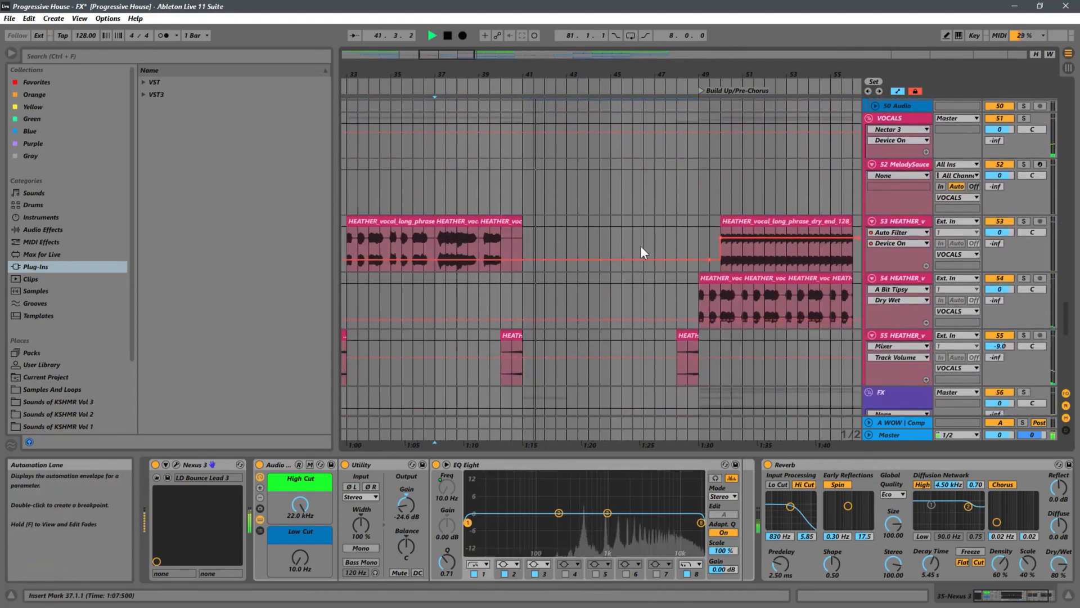
key("w")
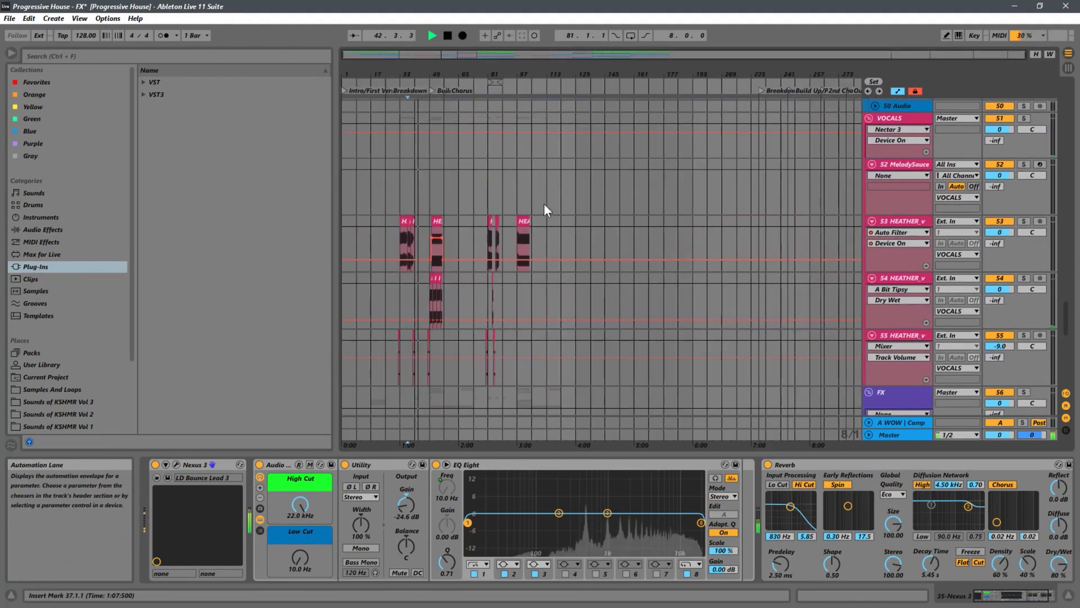
left_click_drag(430, 69, 539, 121)
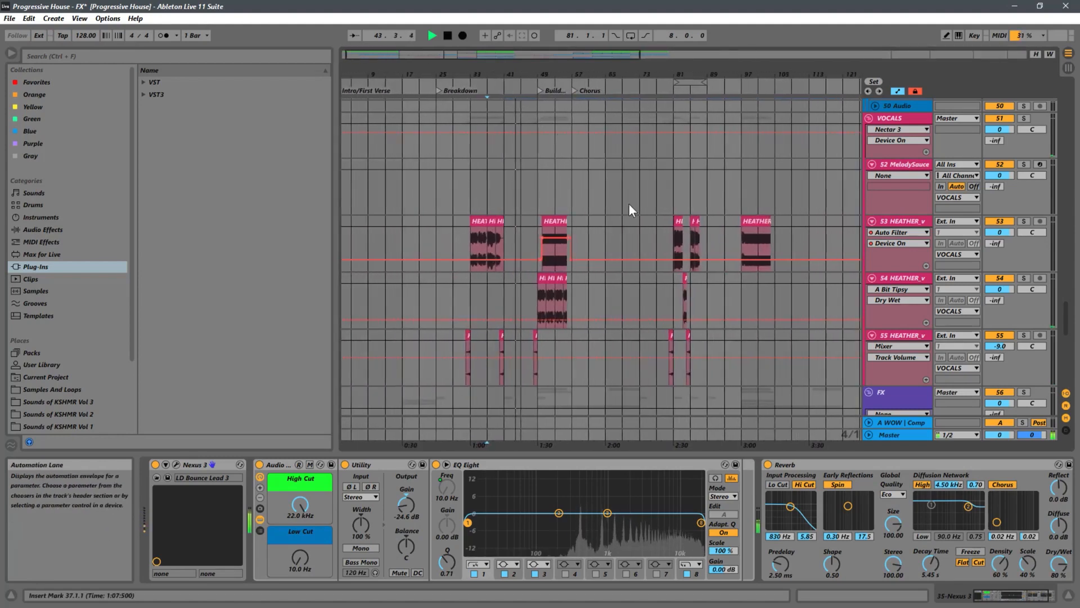
Examine the SubLab clips on track 49 and the vocal clips on tracks 53 to 55 around the pre-chorus during playback
scroll(603, 215, "up", 2)
scroll(612, 215, "up", 4)
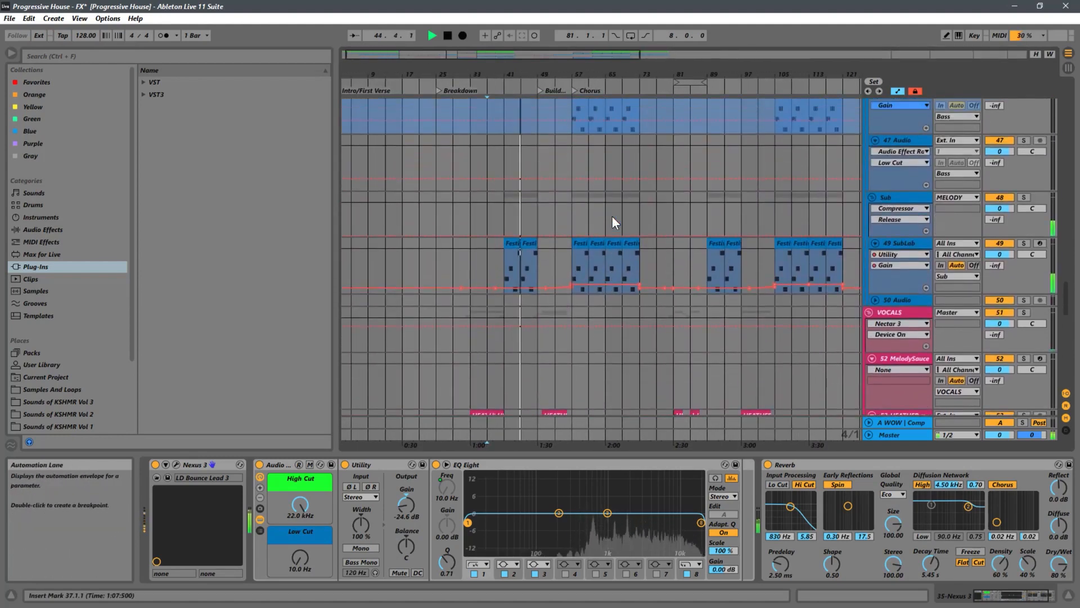
scroll(612, 215, "down", 2)
left_click_drag(567, 73, 602, 187)
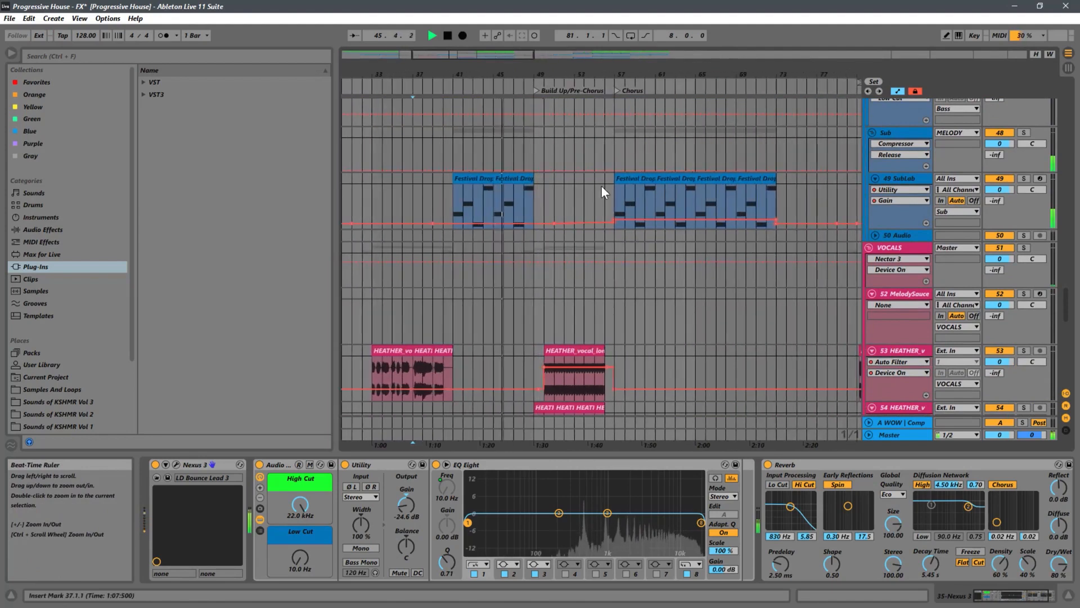
scroll(600, 187, "down", 2)
scroll(600, 187, "down", 1)
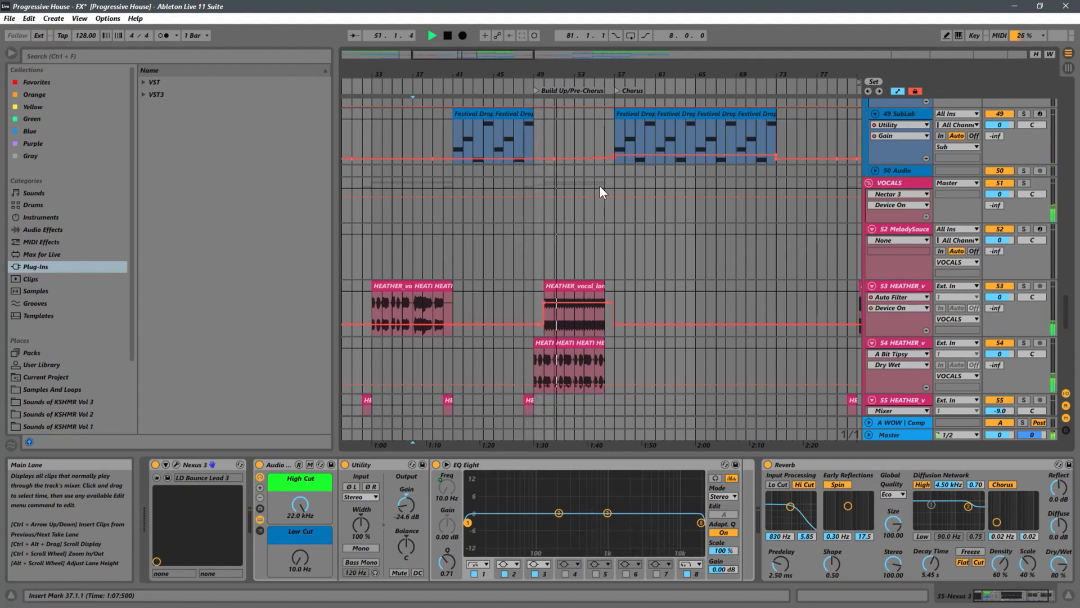
scroll(600, 187, "down", 5)
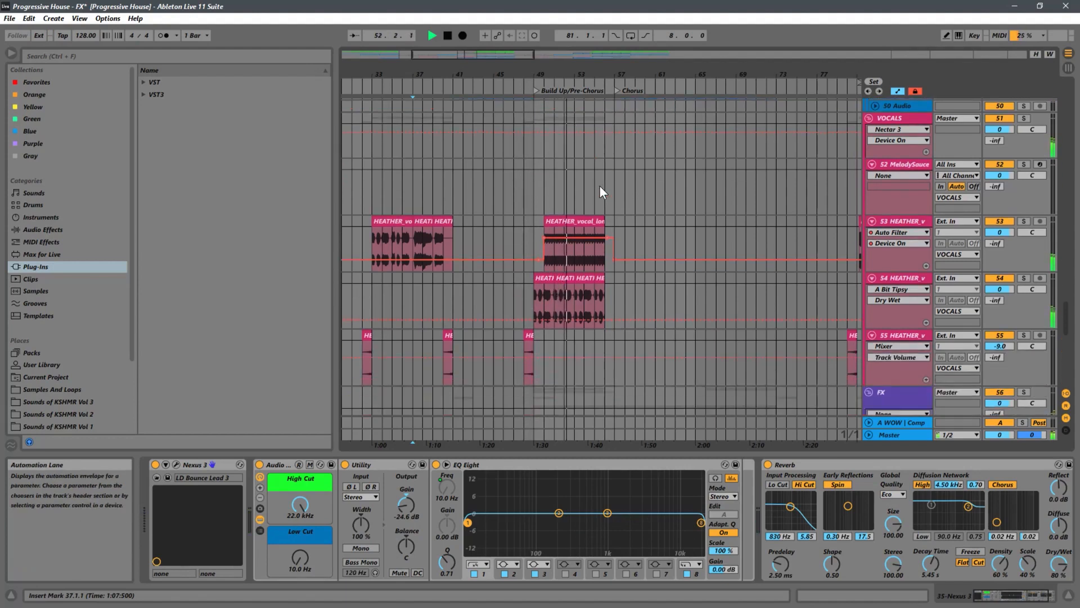
Look back up from the vocals through the bass, instrument and synth tracks to the Drop Lead tracks
scroll(600, 186, "up", 7)
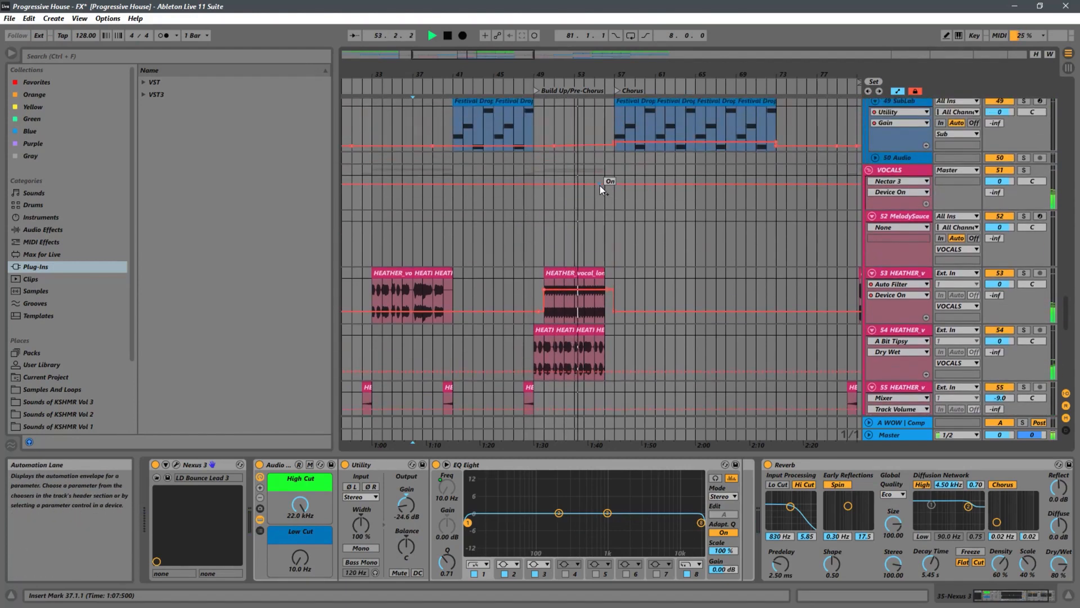
scroll(600, 186, "up", 12)
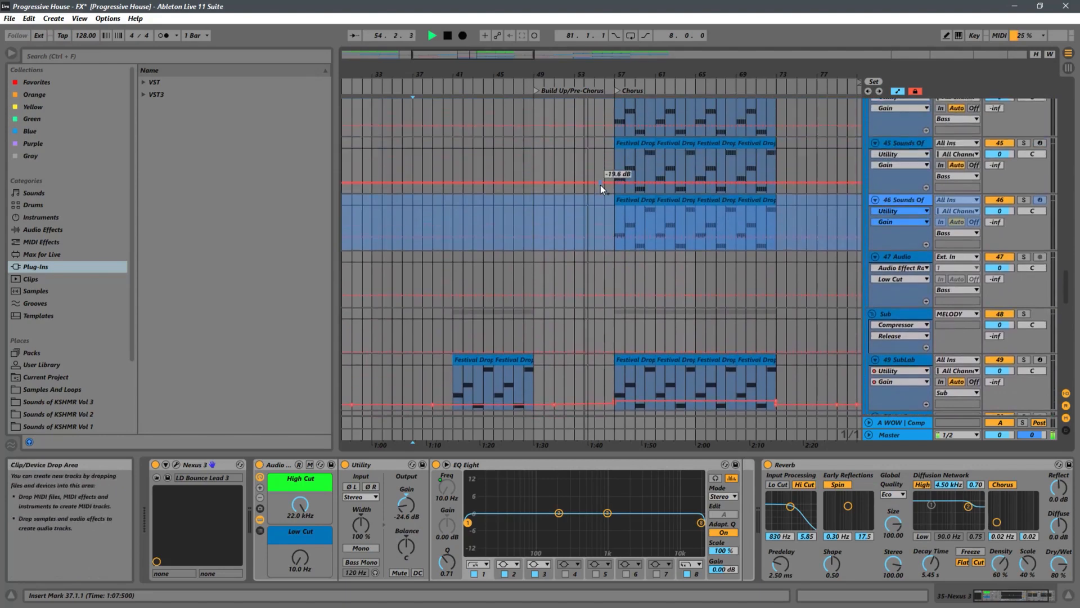
scroll(600, 186, "up", 15)
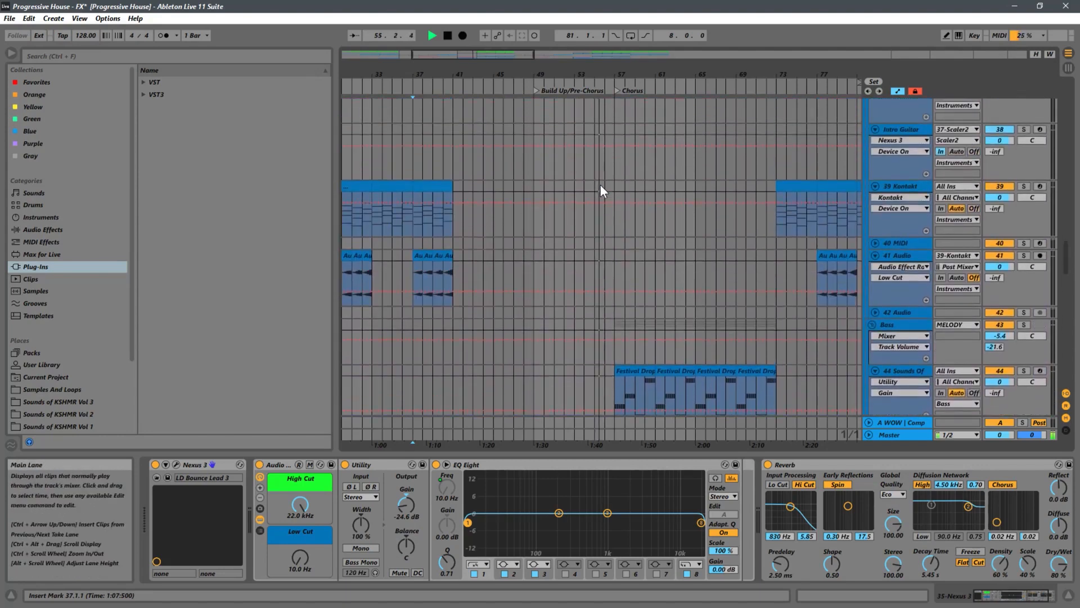
scroll(599, 185, "up", 13)
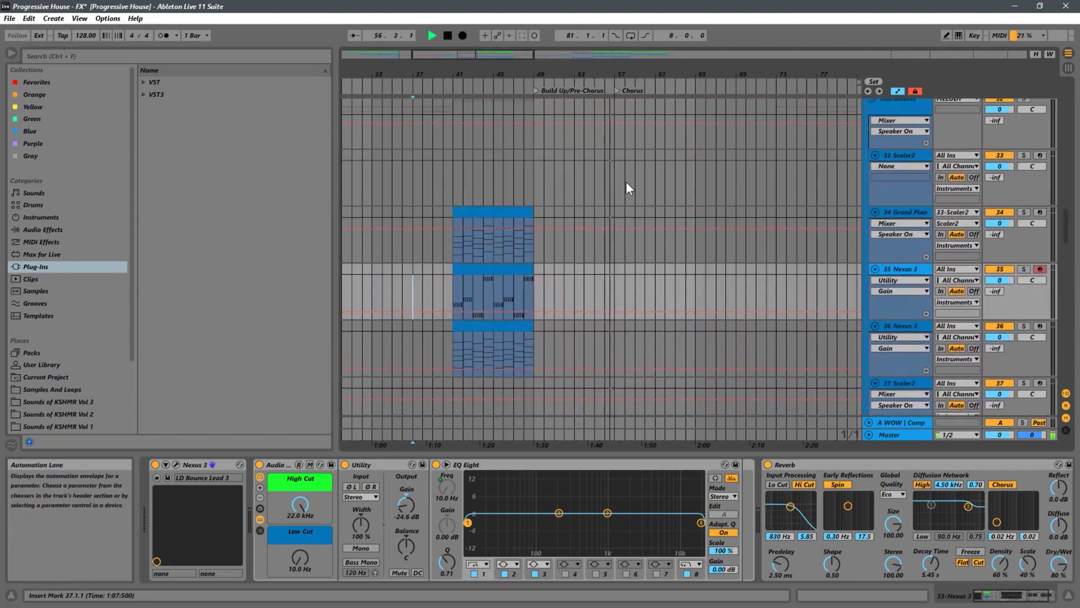
scroll(627, 184, "up", 16)
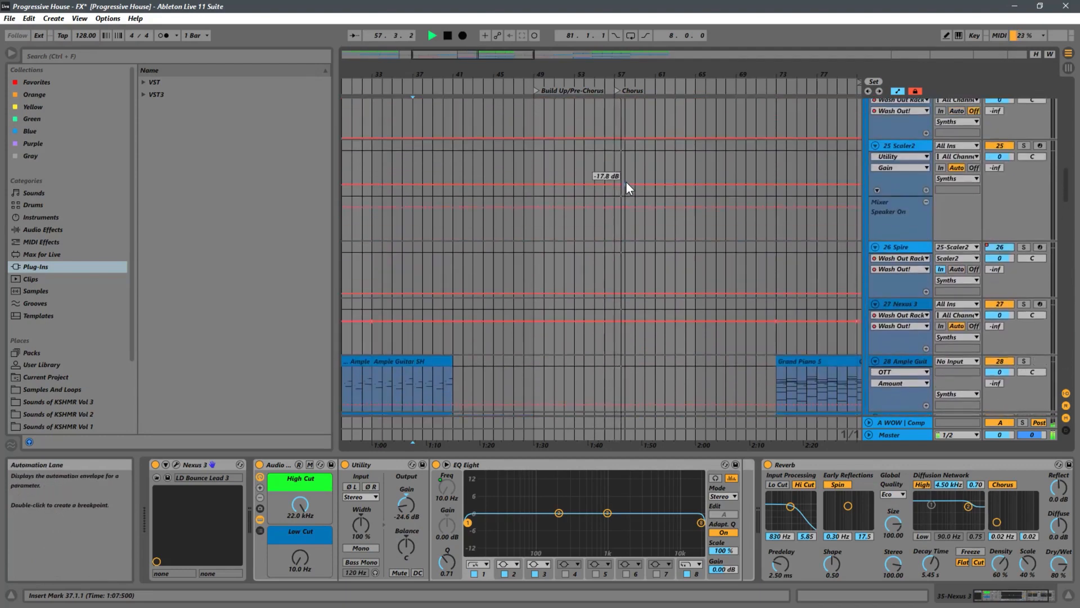
scroll(626, 182, "up", 12)
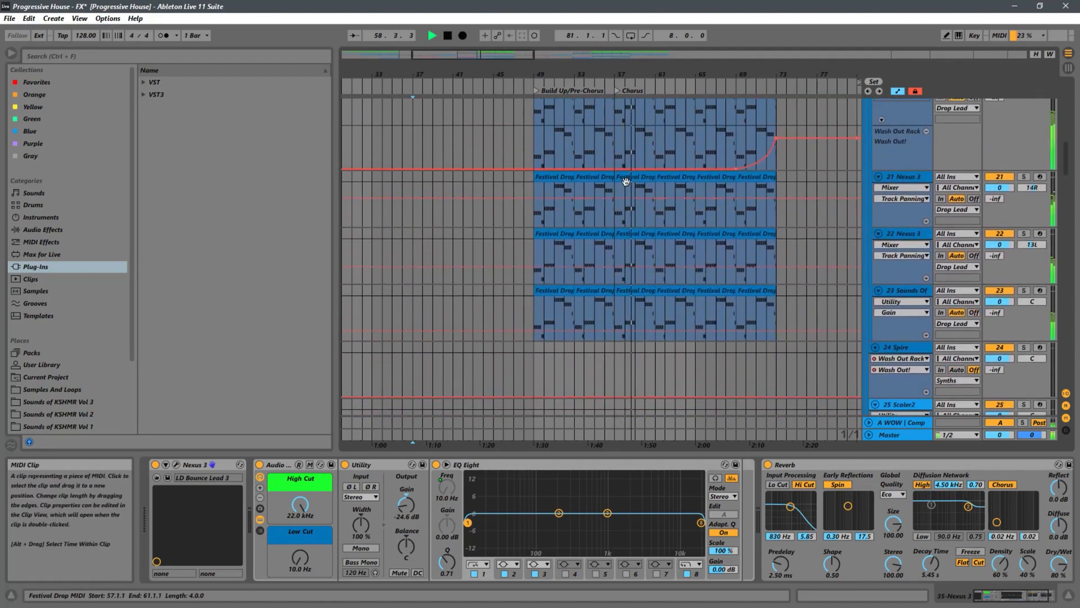
Examine the Drop Lead group's clips, Auto Filter frequency automation and Wash Out automation across the pre-chorus and chorus
left_click_drag(702, 79, 577, 79)
scroll(613, 160, "up", 1)
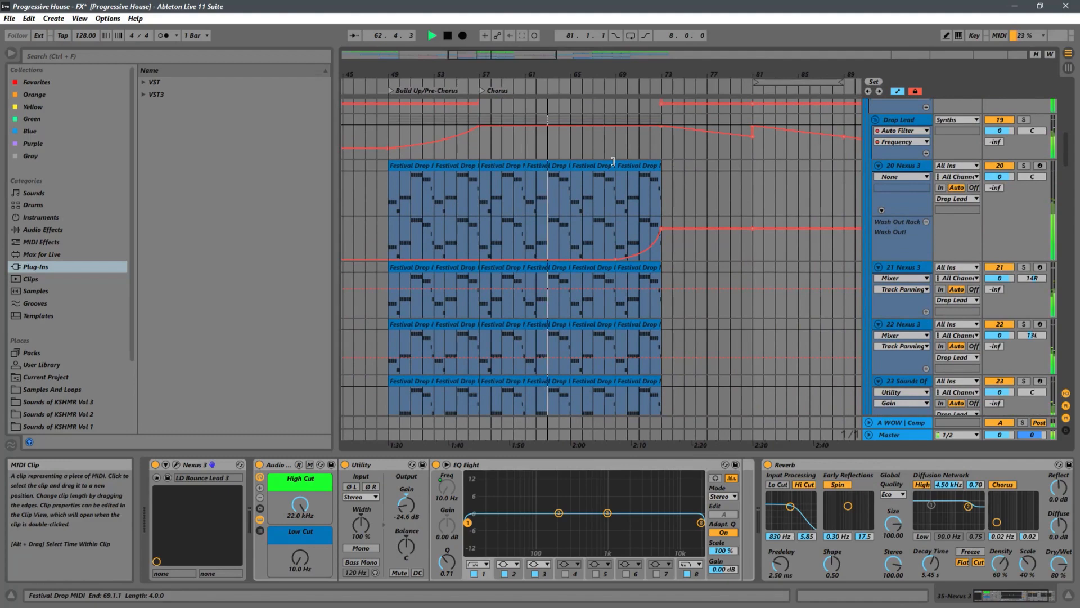
scroll(614, 160, "up", 1)
scroll(614, 160, "down", 2)
scroll(613, 160, "down", 1)
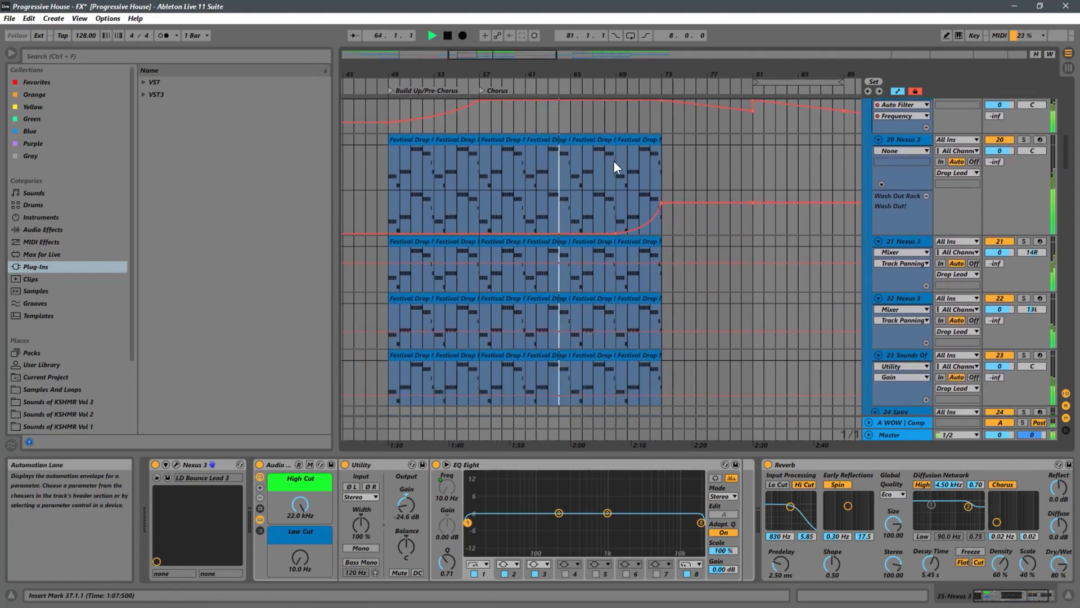
scroll(613, 161, "down", 2)
scroll(613, 160, "up", 2)
scroll(613, 161, "up", 3)
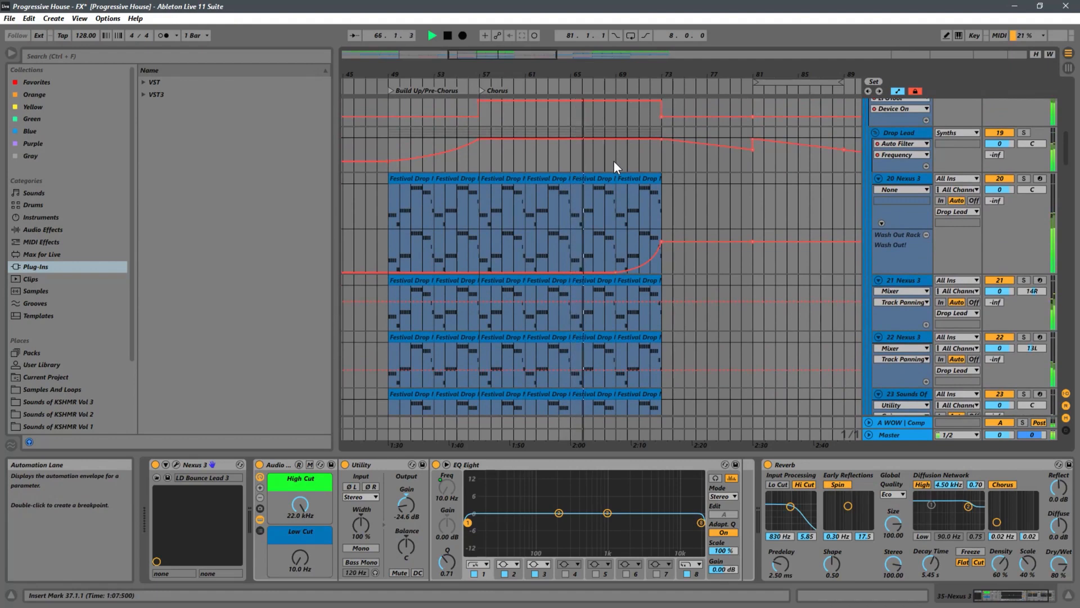
scroll(613, 160, "up", 2)
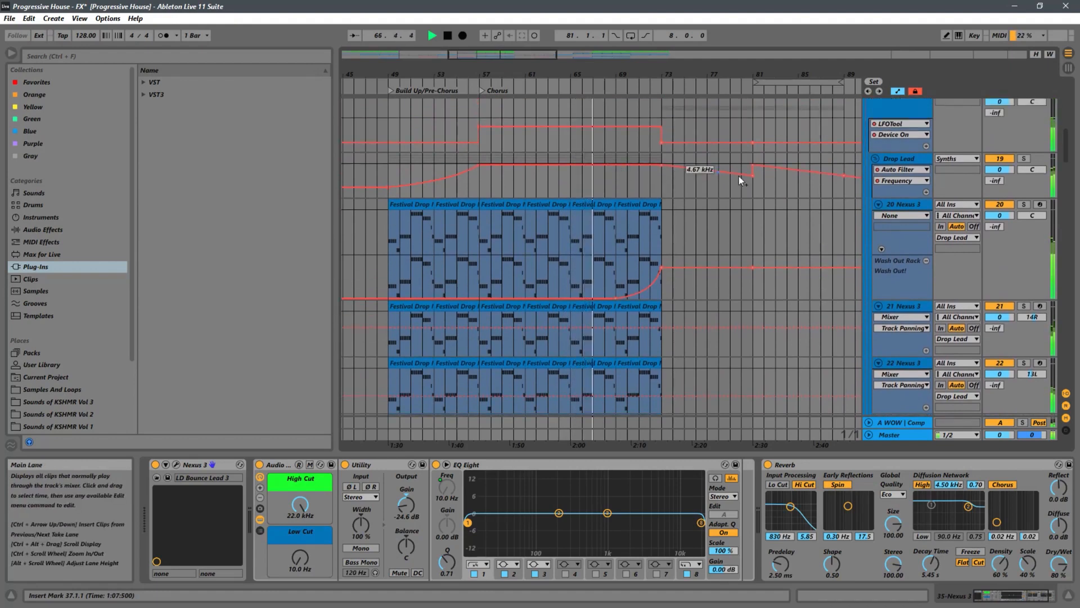
Briefly solo Nexus 3 track 20 in the Drop Lead group, auditioning it from 57.1.1, and stop playback
left_click(907, 206)
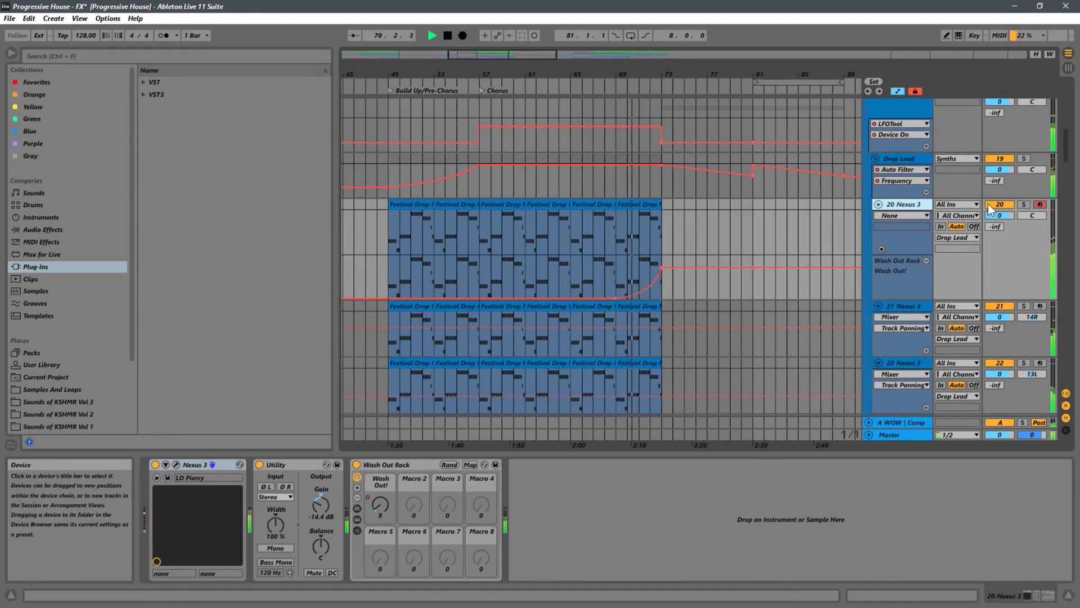
left_click(1024, 204)
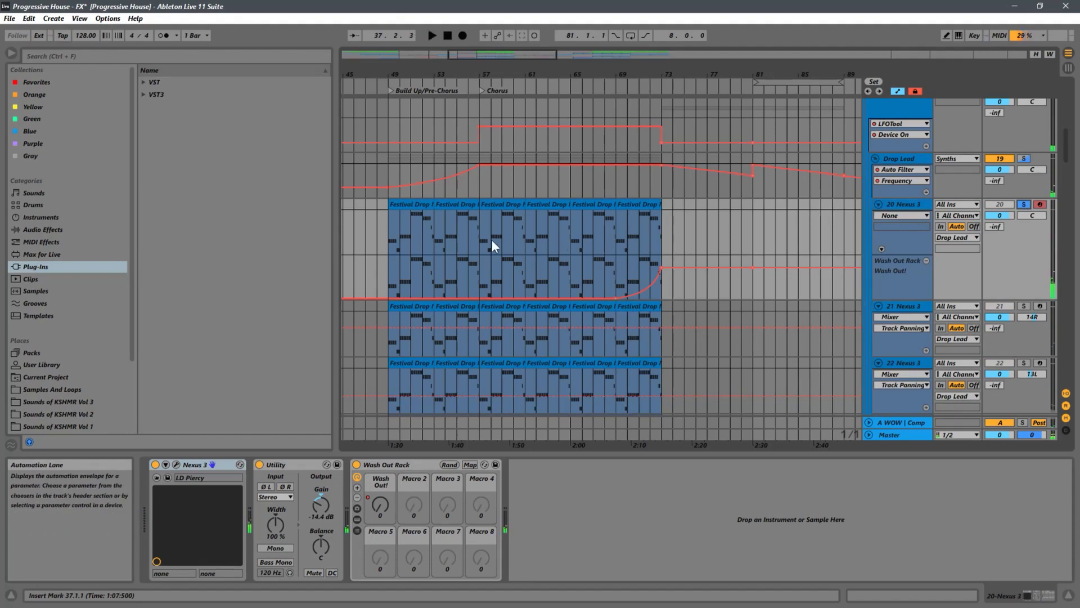
left_click(477, 238)
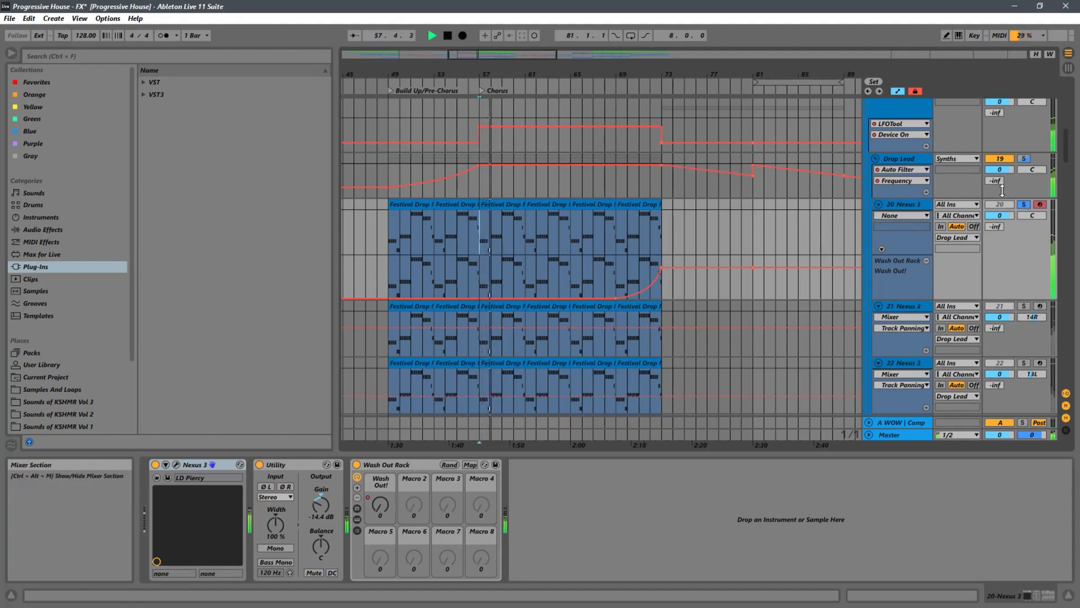
left_click(1024, 204)
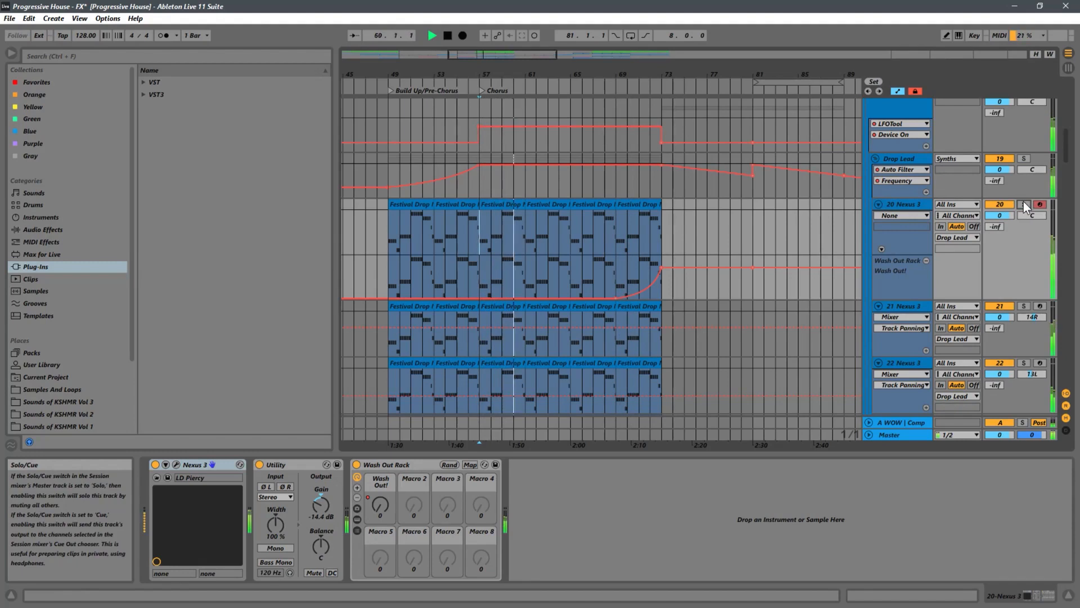
key("space")
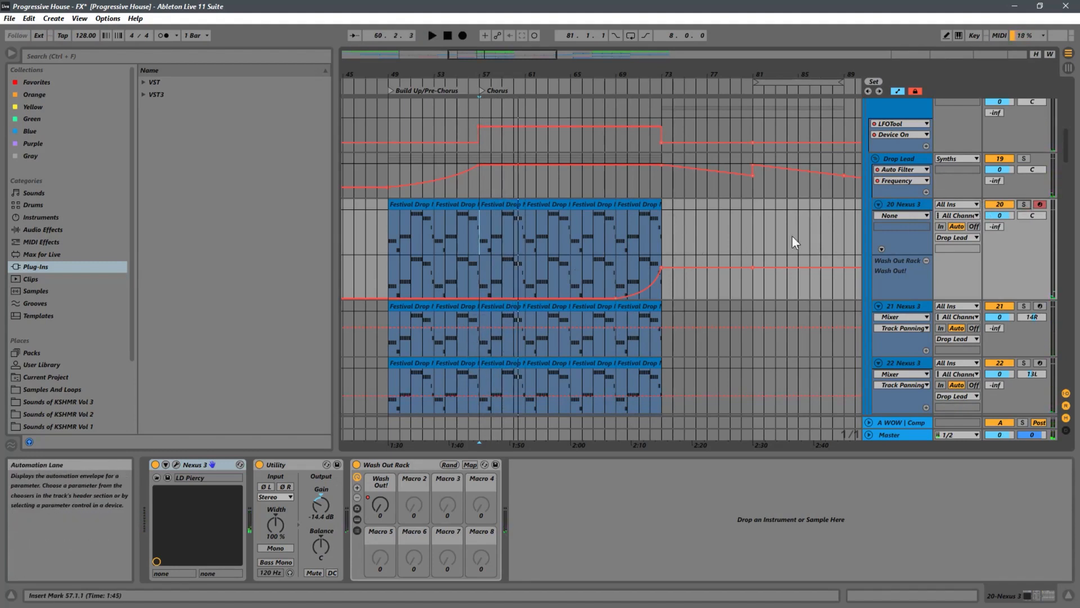
Replay the chorus from 57.1.1 while looking down to the guitar and pad clips in bars 73 to 89, and stop playback
key("space")
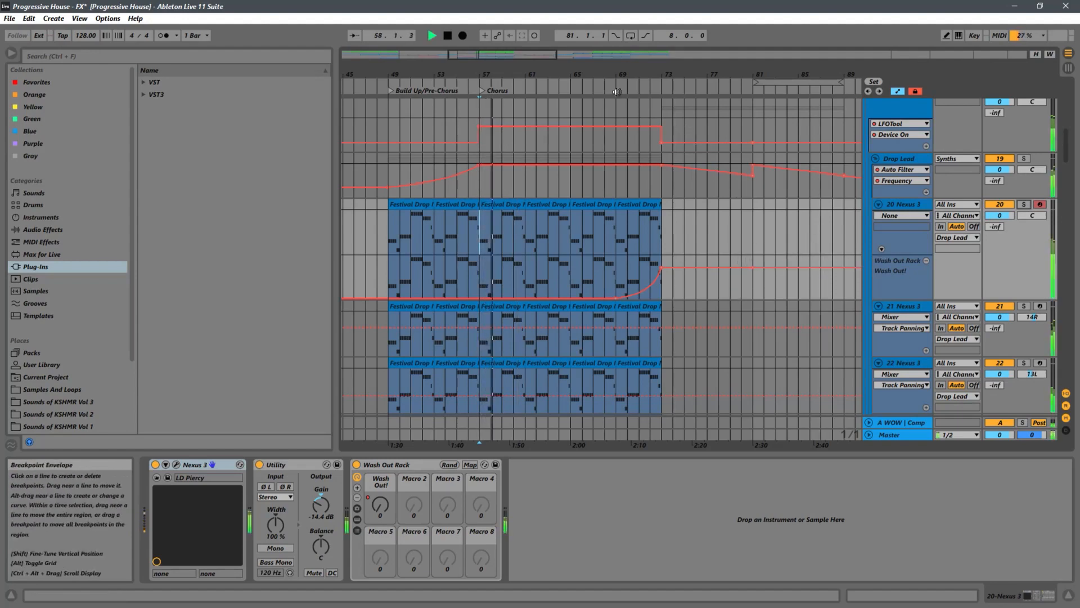
left_click_drag(483, 71, 543, 56)
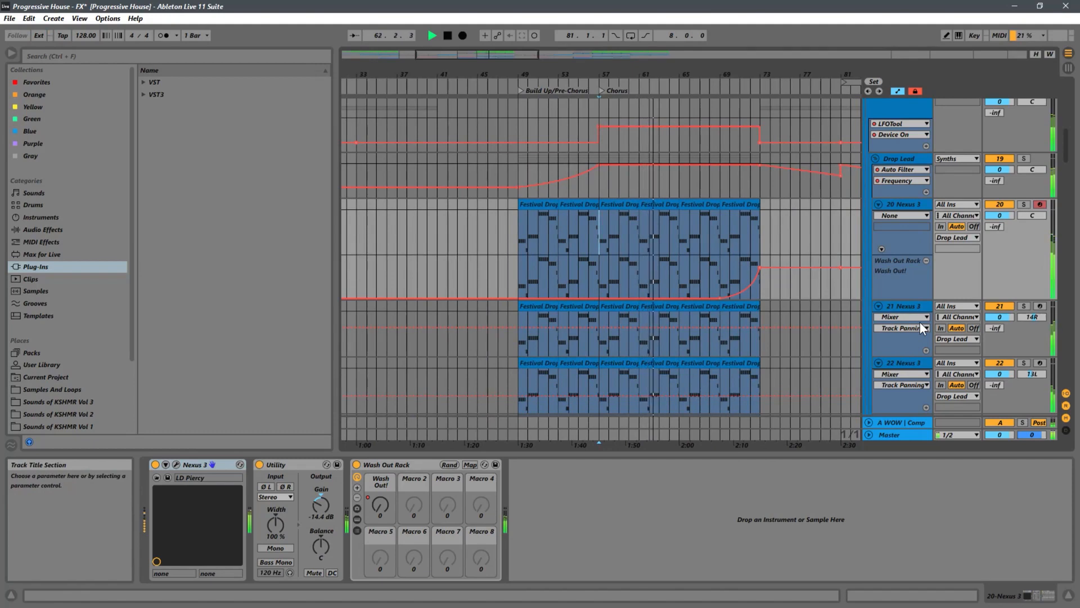
scroll(738, 193, "down", 5)
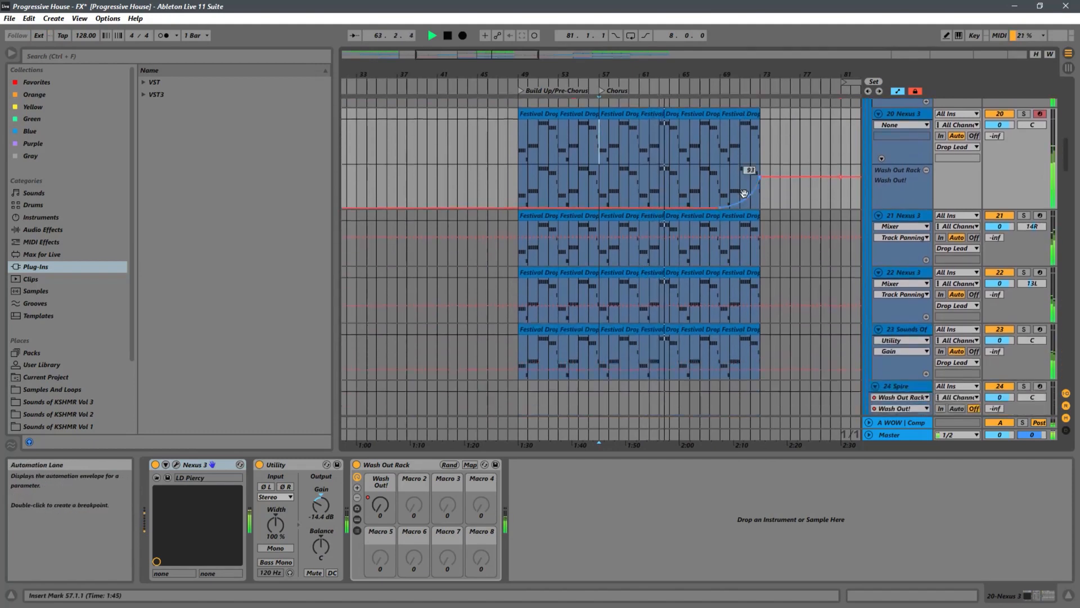
scroll(781, 224, "down", 10)
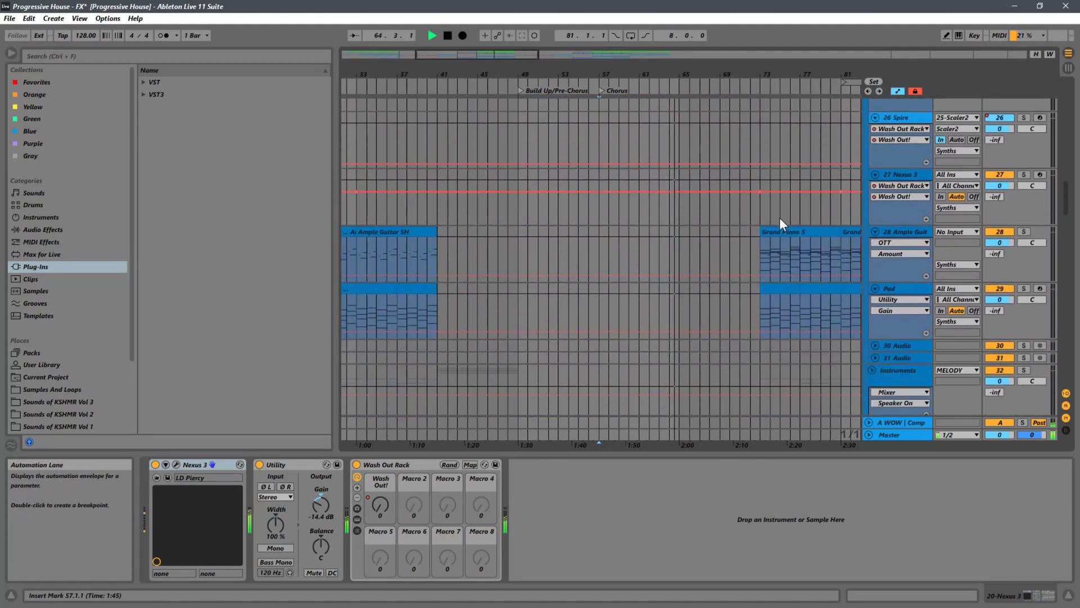
left_click_drag(801, 75, 668, 77)
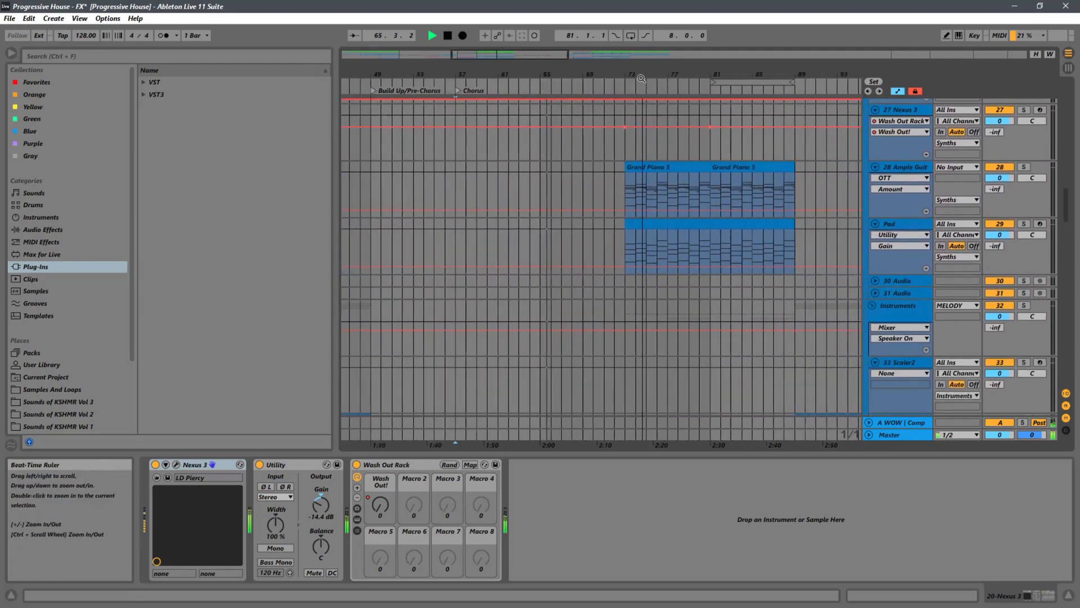
key("space")
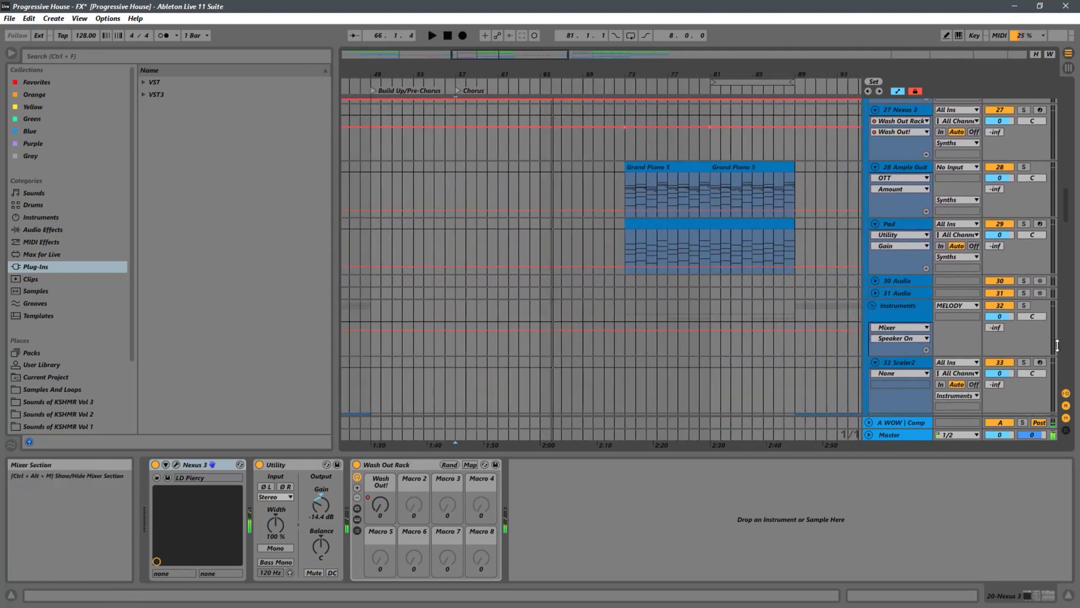